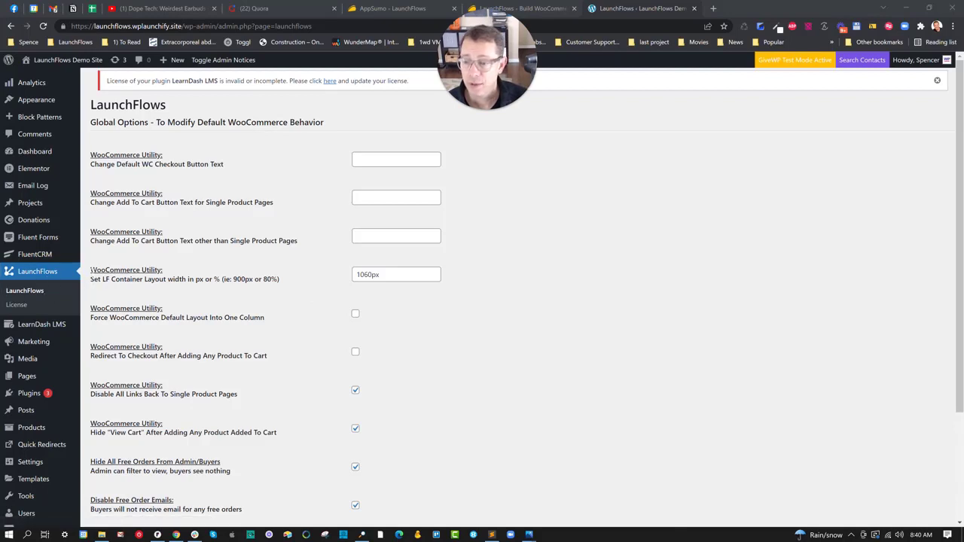
# - Review the LF Container Layout width setting in the LaunchFlows global options
pyautogui.moveTo(91, 273); pyautogui.dragTo(287, 285)
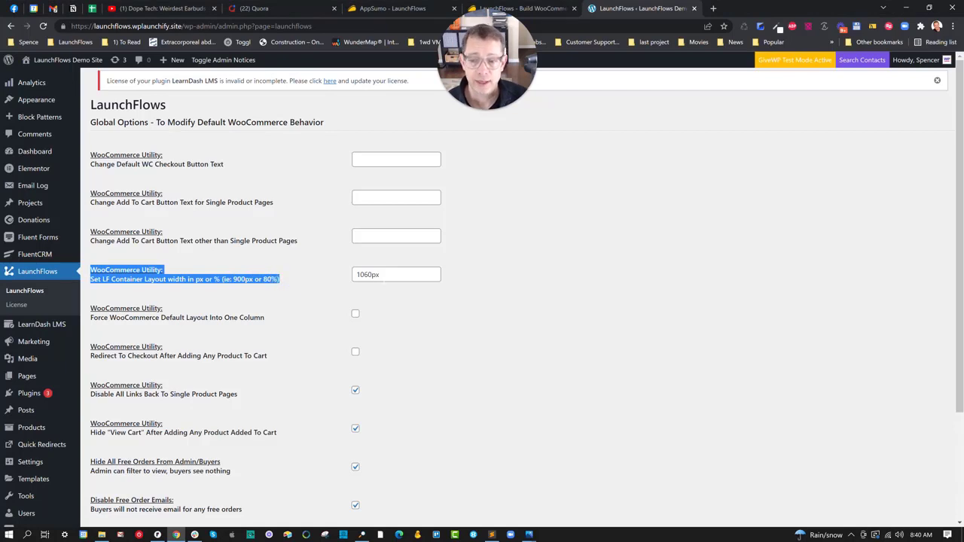
pyautogui.doubleClick(368, 274)
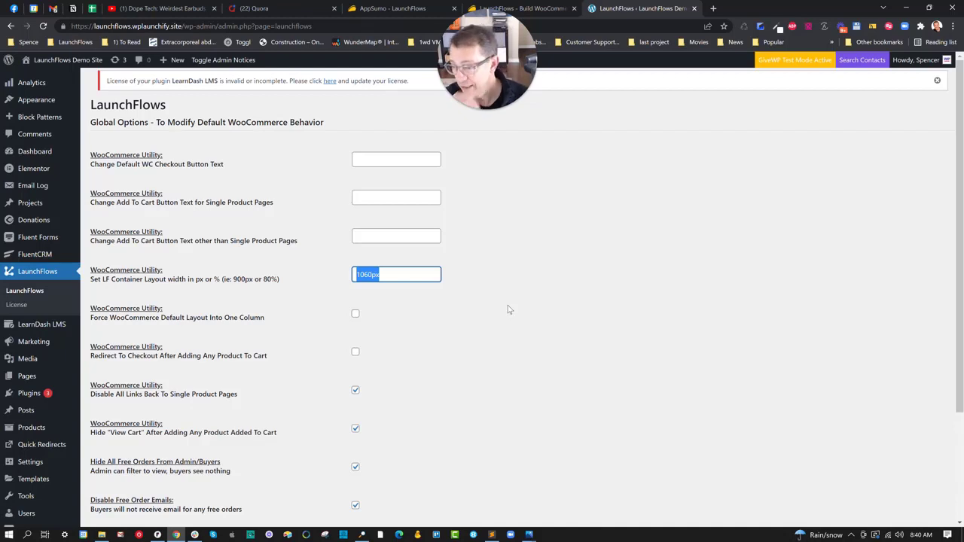
# - Add a new page titled "New Divi Checkout" from the site's pages, discarding any unsaved changes in an open draft
pyautogui.moveTo(30, 378)
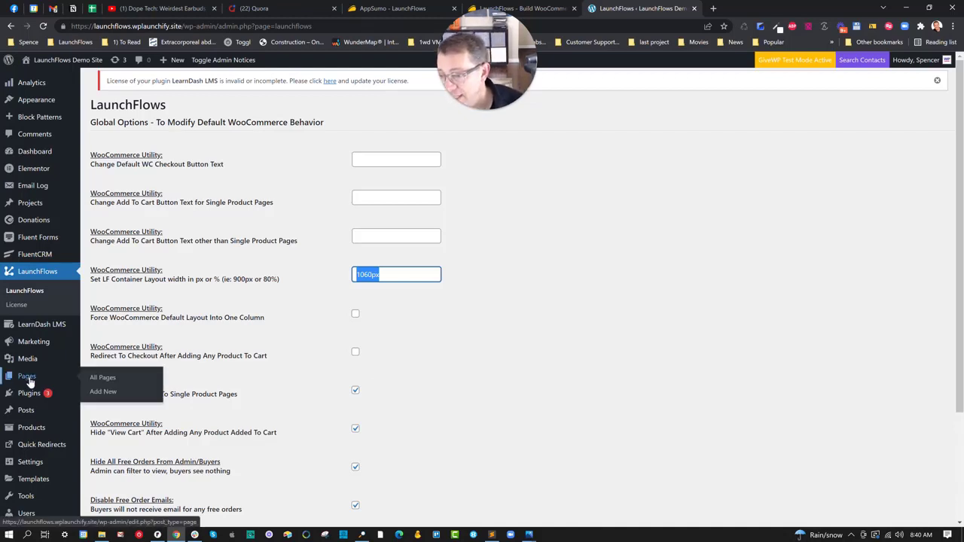
pyautogui.click(85, 378)
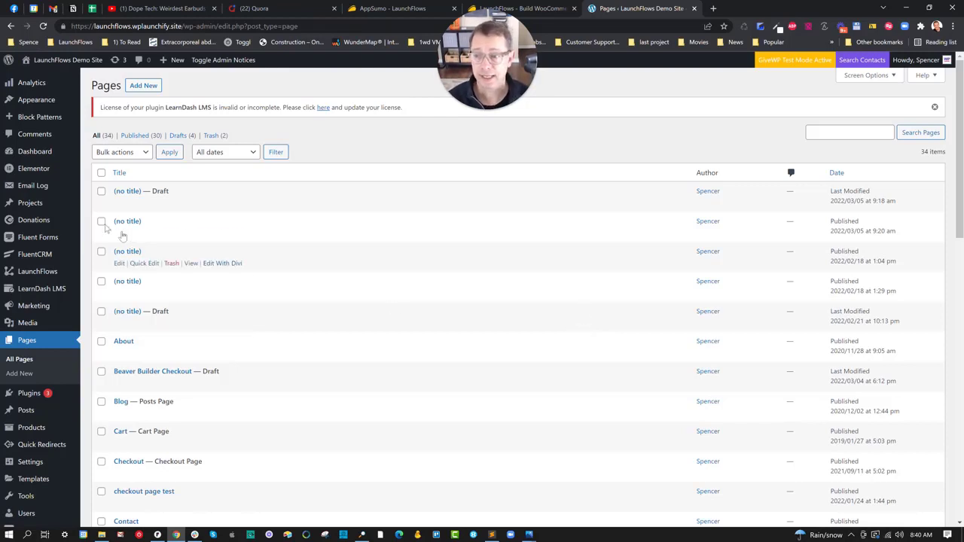
pyautogui.click(119, 203)
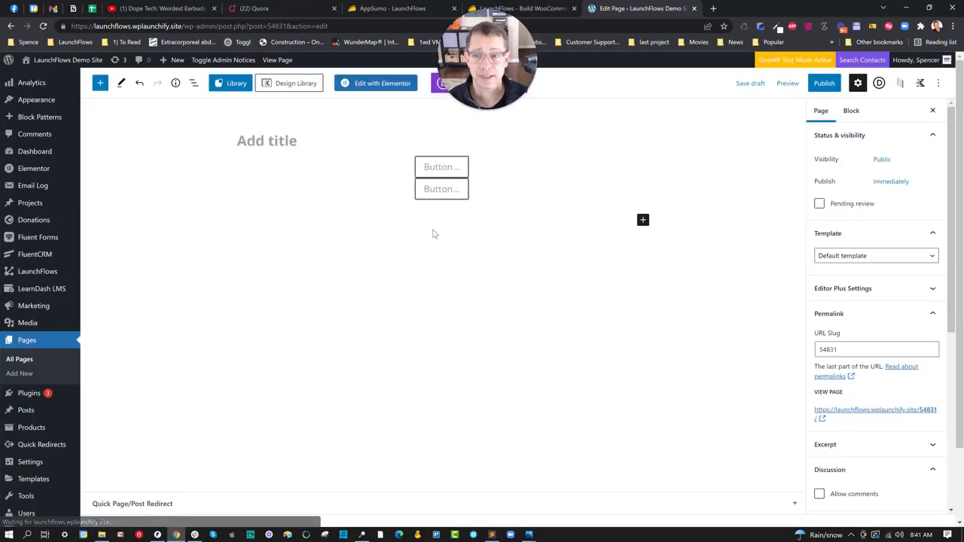
pyautogui.click(19, 374)
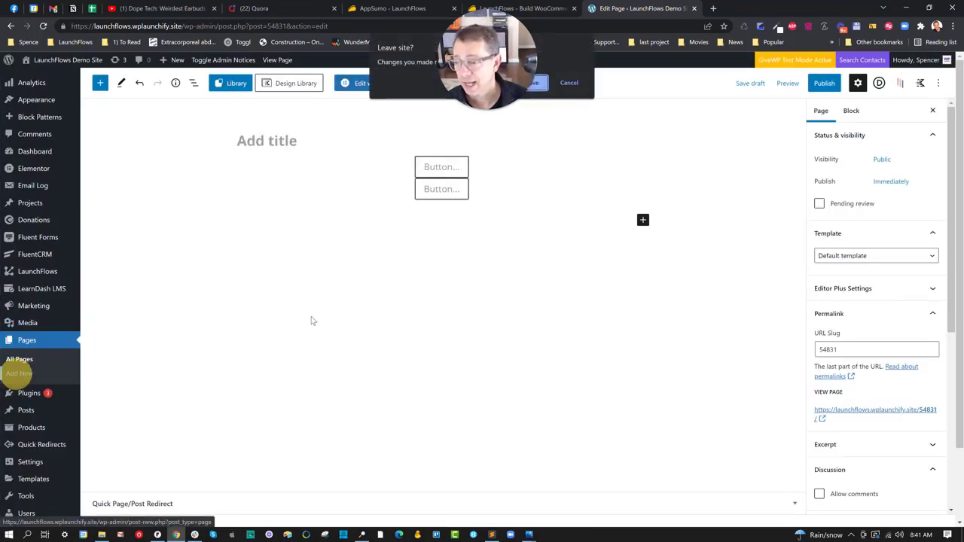
pyautogui.click(541, 88)
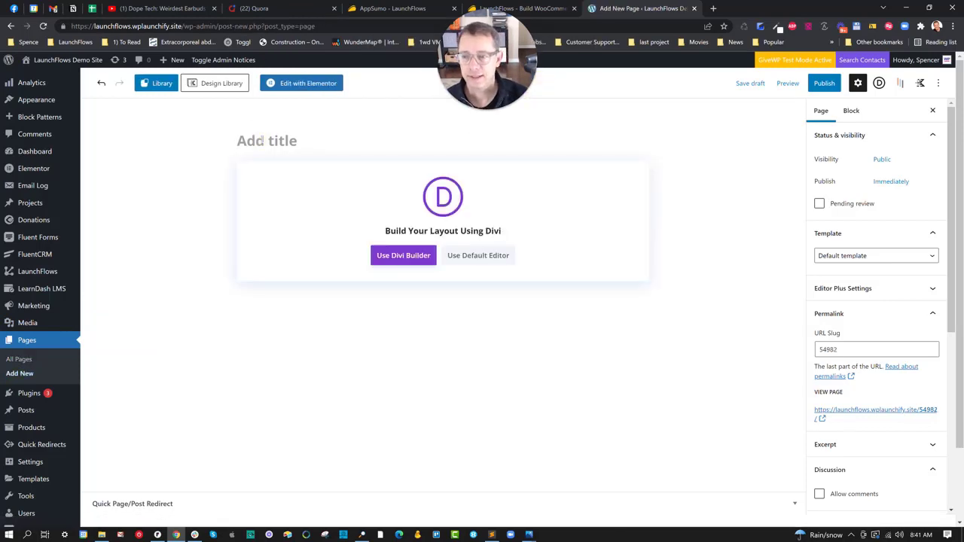
pyautogui.write('New Divi Checkout')
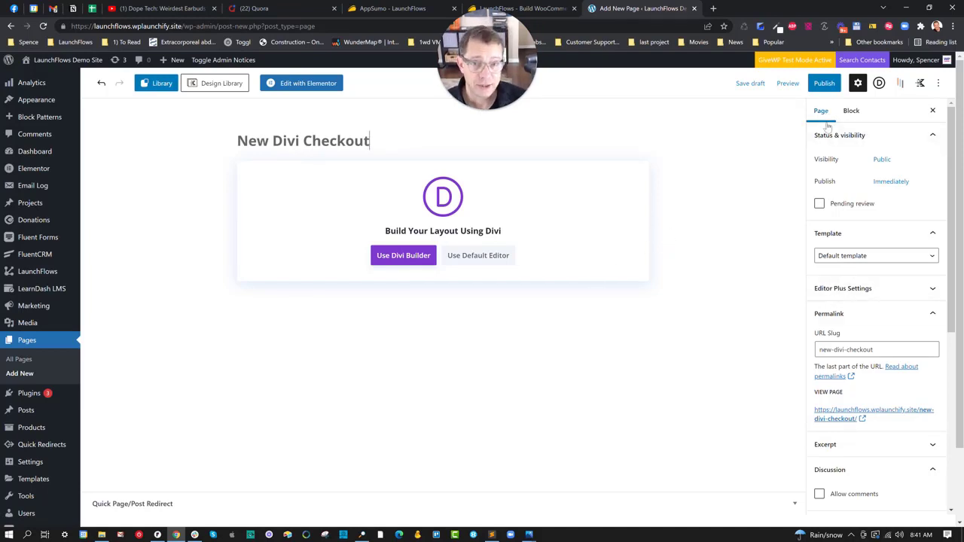
# - Enable "Add A Checkout To This Post" for the New Divi Checkout page and publish it
pyautogui.scroll(-3, 835, 211)
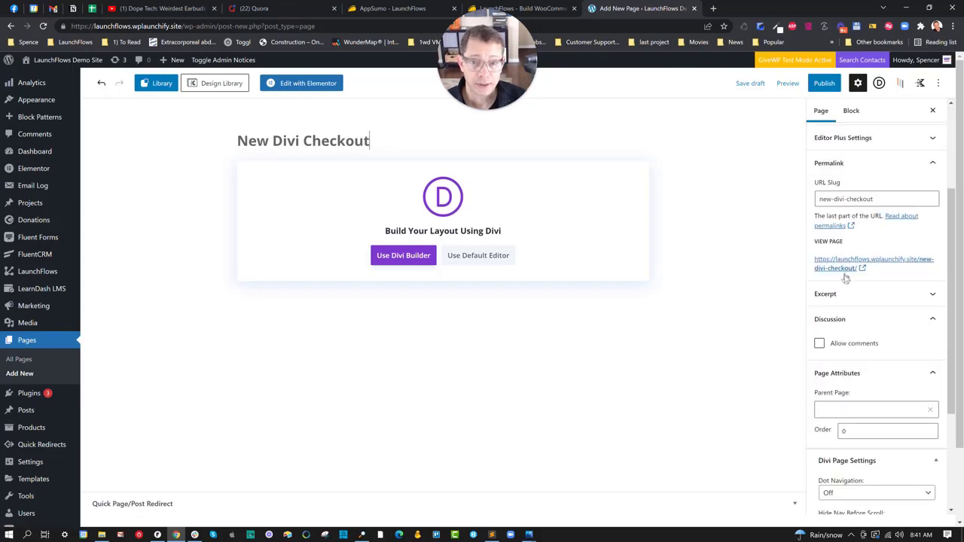
pyautogui.scroll(-3, 839, 348)
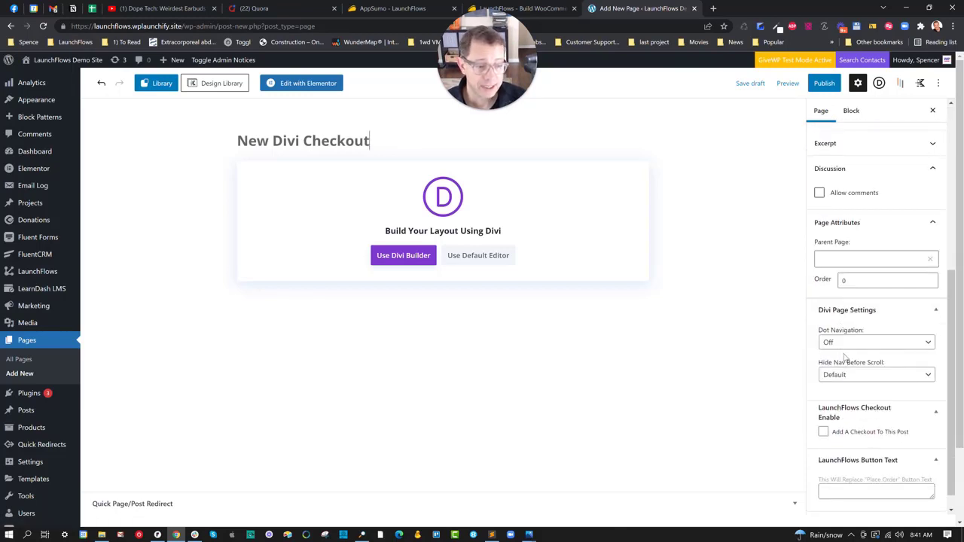
pyautogui.click(823, 412)
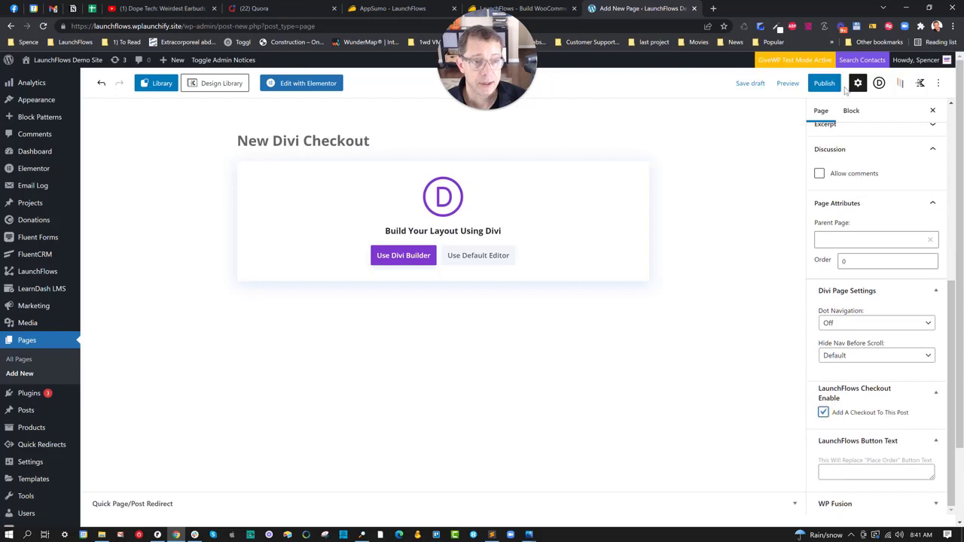
pyautogui.click(825, 84)
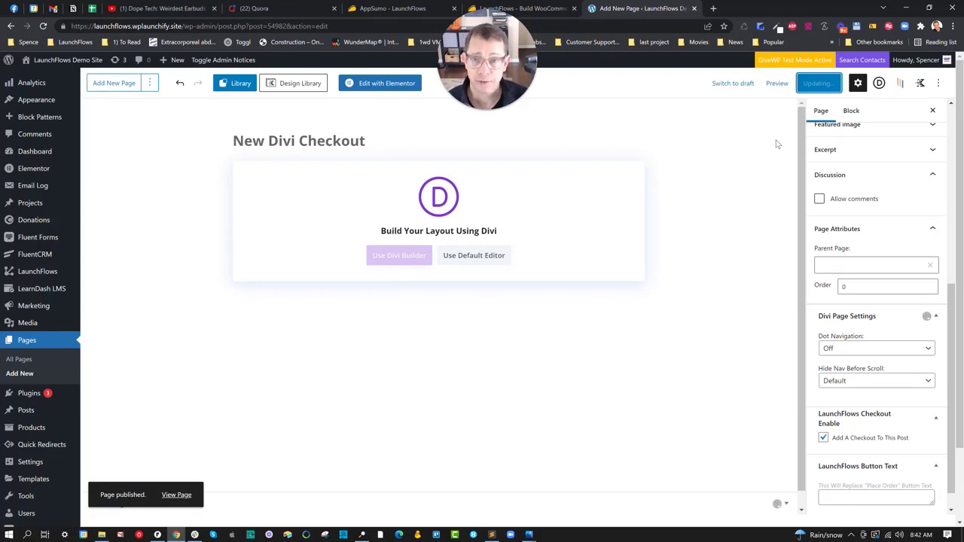
# - Preview the published New Divi Checkout page in a new browser tab
pyautogui.click(771, 86)
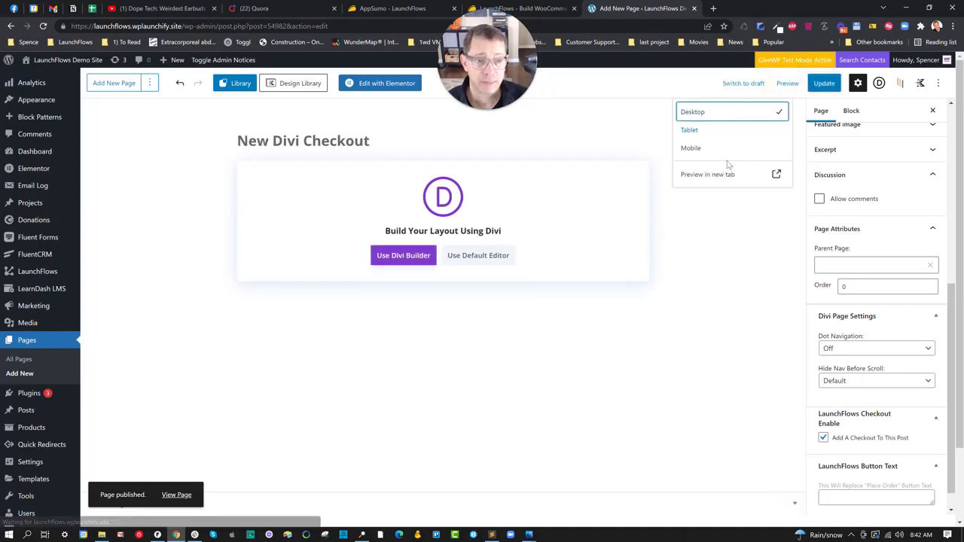
pyautogui.click(728, 173)
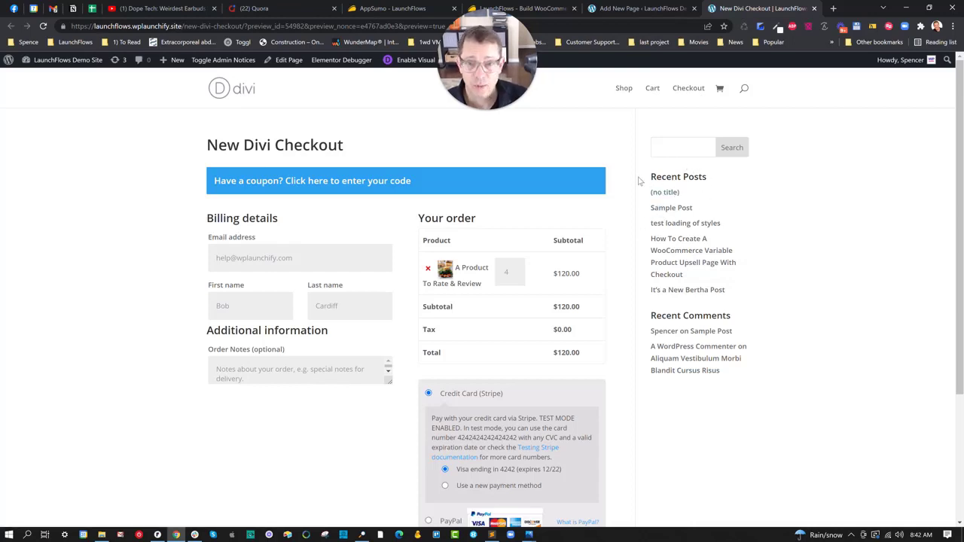
# - Return to the page editor and check which page templates are available for the checkout page
pyautogui.click(653, 9)
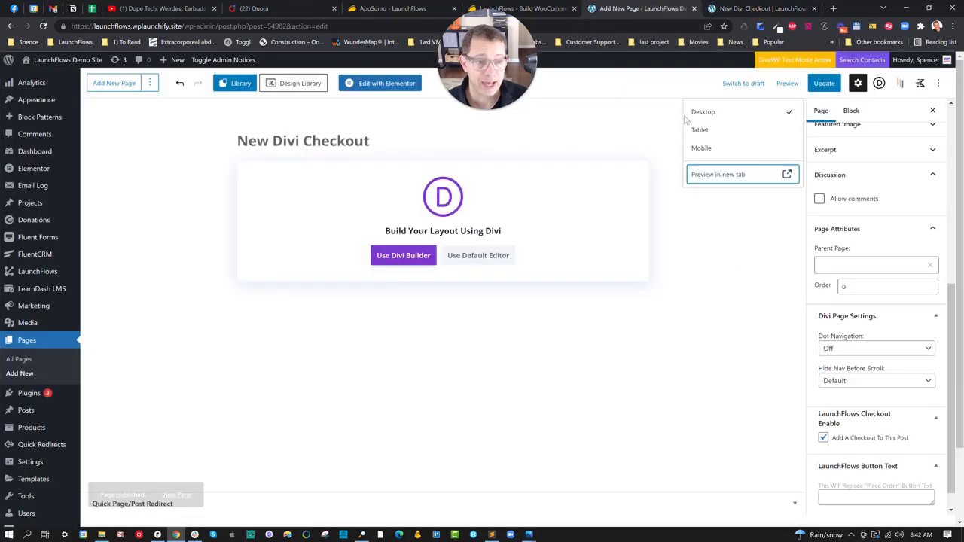
pyautogui.scroll(5, 889, 255)
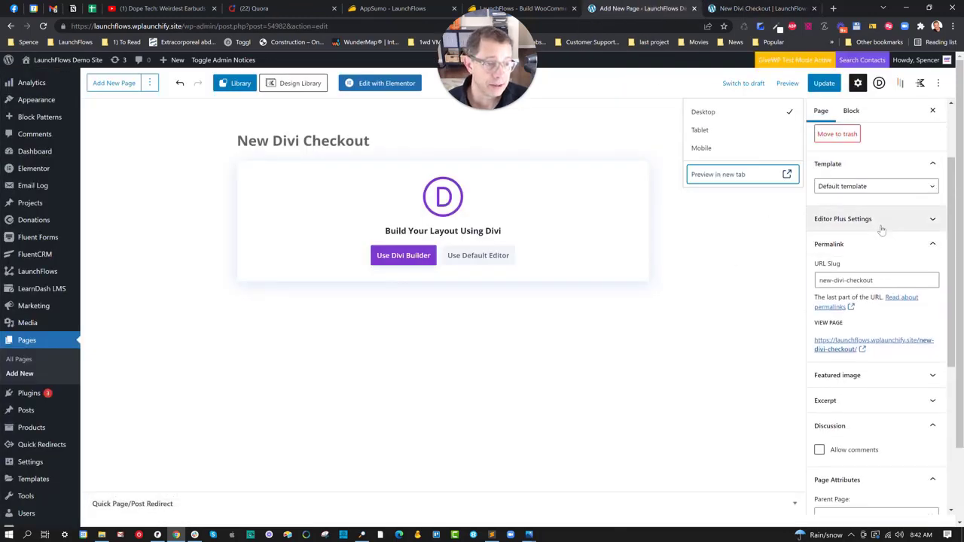
pyautogui.click(882, 288)
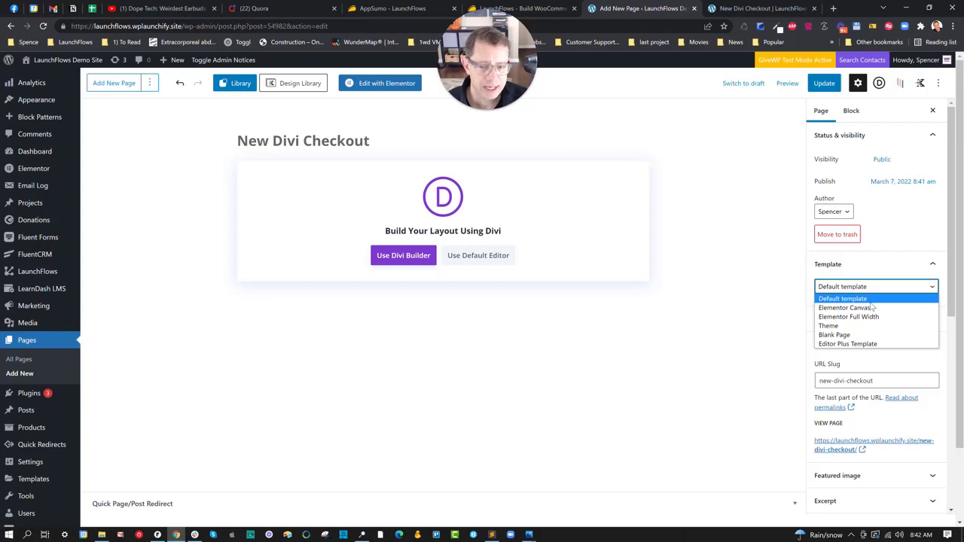
# - Build the page from scratch with Divi Builder, insert an empty single-column row, and save the layout
pyautogui.click(394, 257)
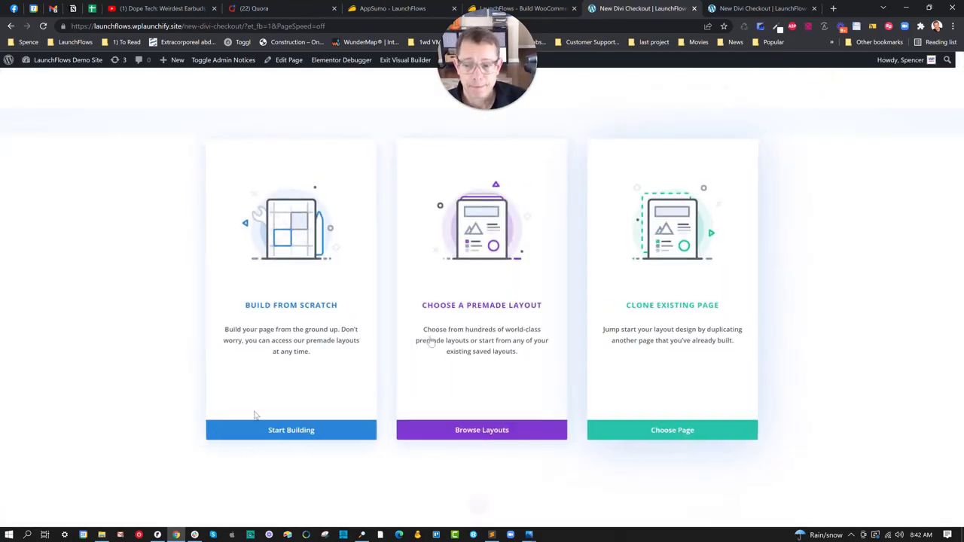
pyautogui.click(274, 431)
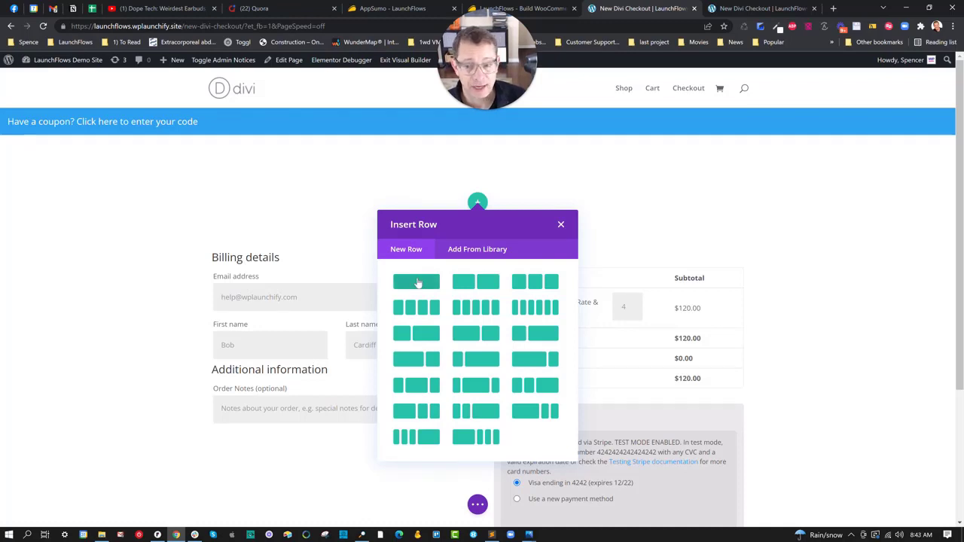
pyautogui.click(414, 279)
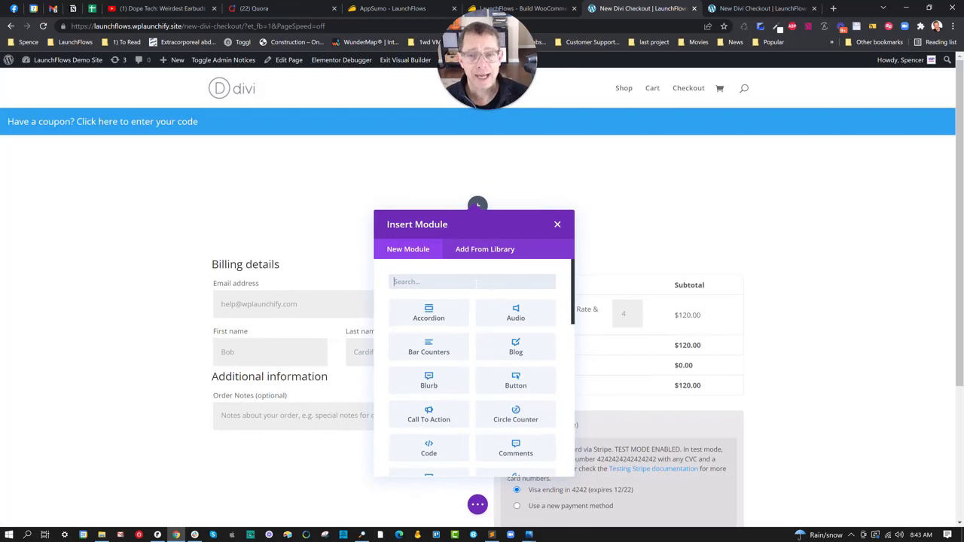
pyautogui.click(477, 283)
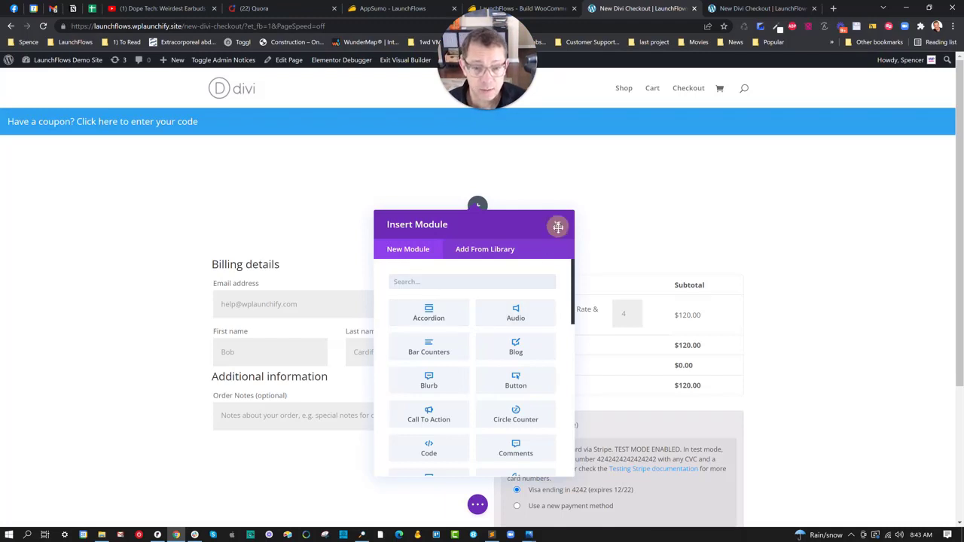
pyautogui.click(557, 225)
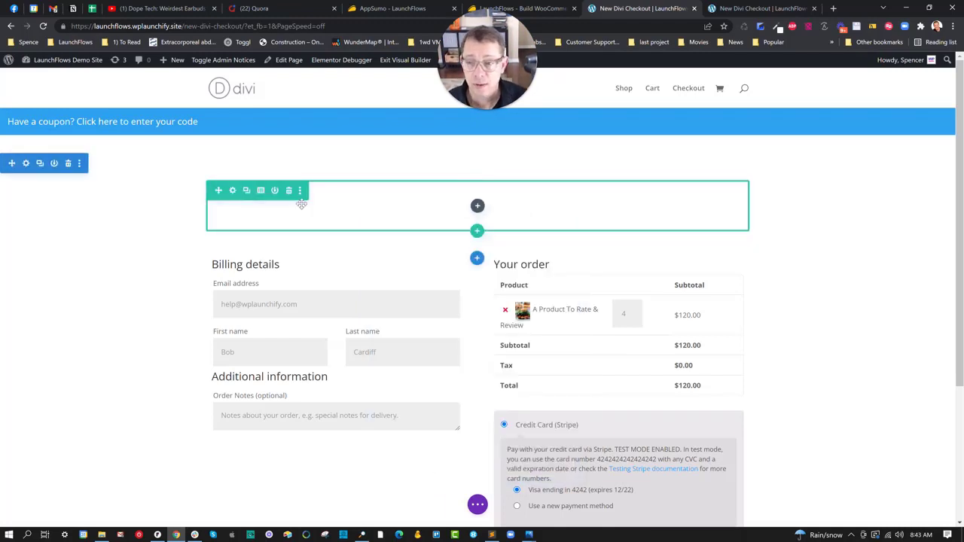
pyautogui.click(478, 504)
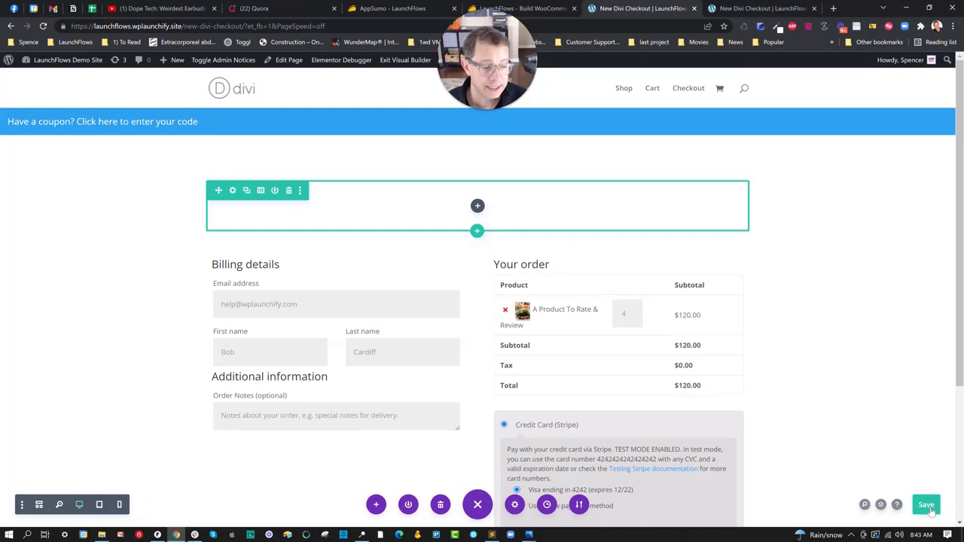
pyautogui.click(929, 506)
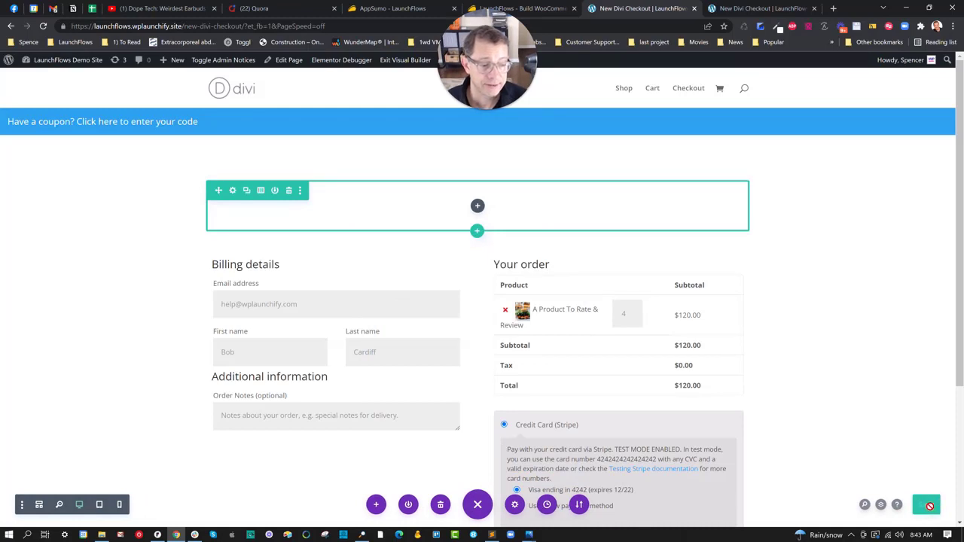
# - Reload the New Divi Checkout preview and examine the checkout form's layout below the Divi row
pyautogui.click(742, 9)
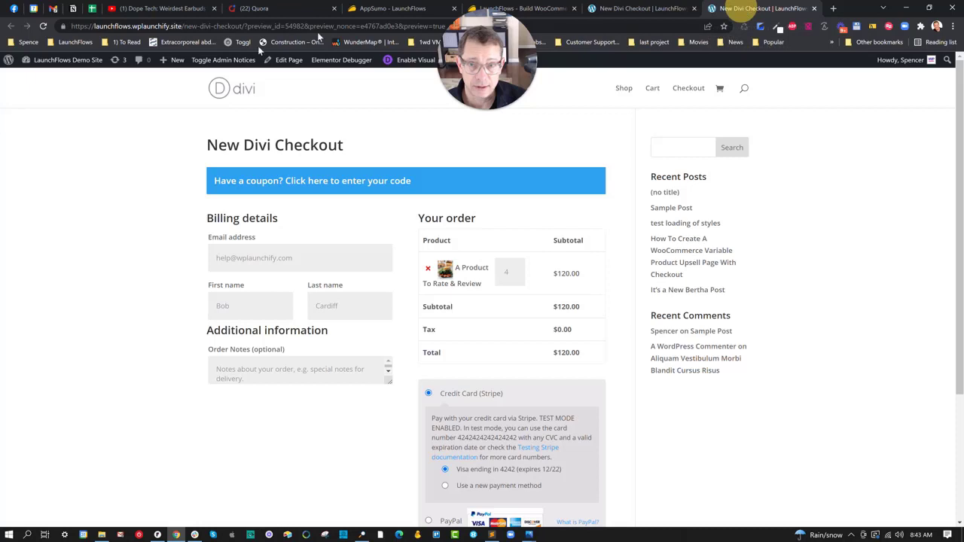
pyautogui.click(43, 26)
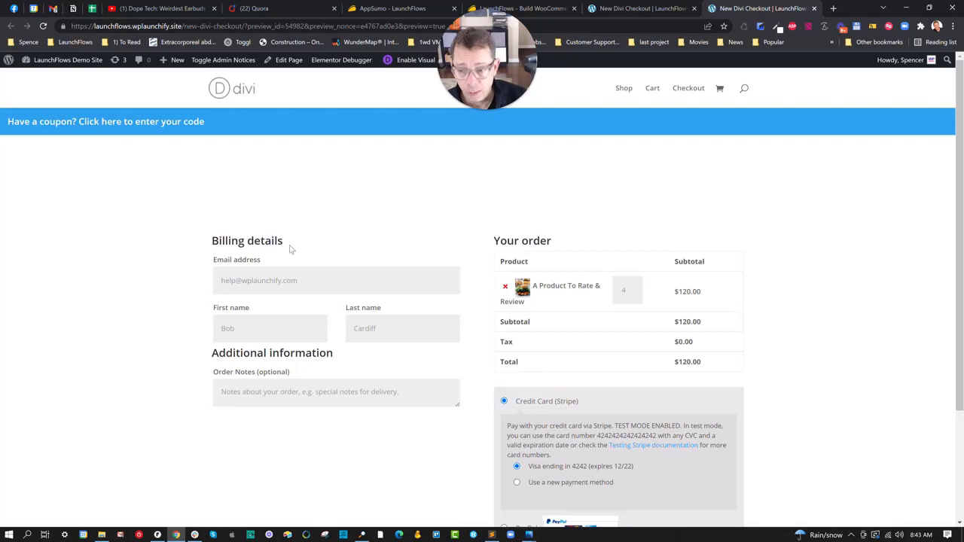
pyautogui.scroll(-3, 571, 269)
pyautogui.scroll(3, 572, 338)
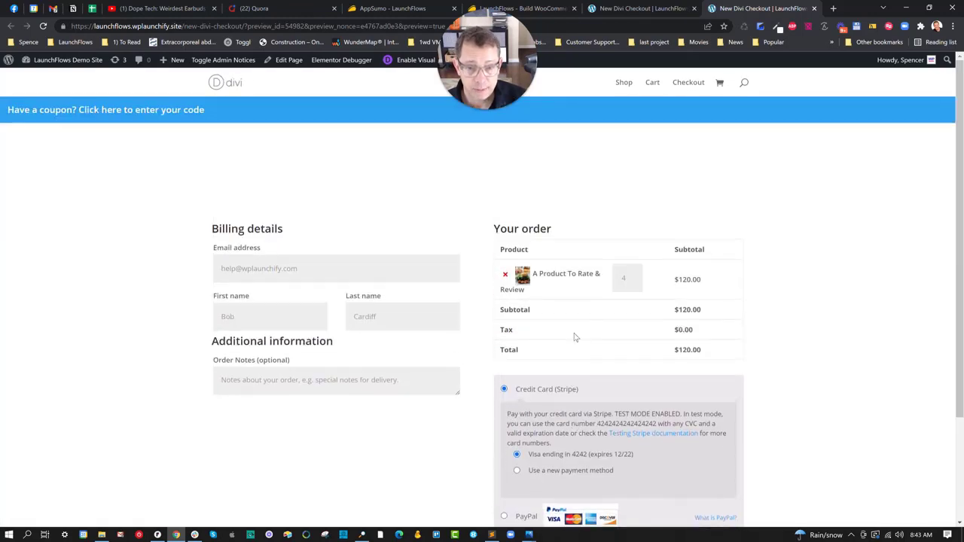
# - Open the site dashboard in a separate browser tab and go to the LaunchFlows global options
pyautogui.click(637, 8)
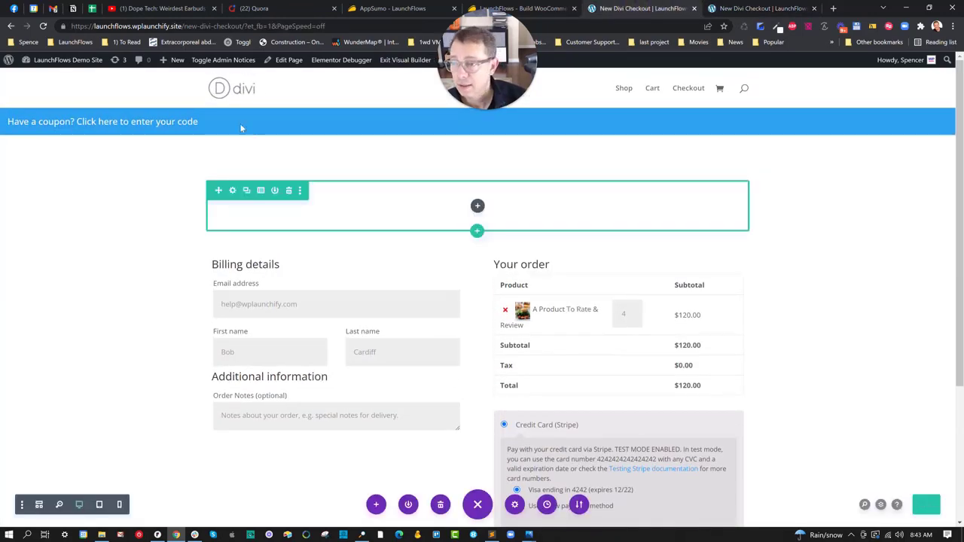
pyautogui.rightClick(37, 76)
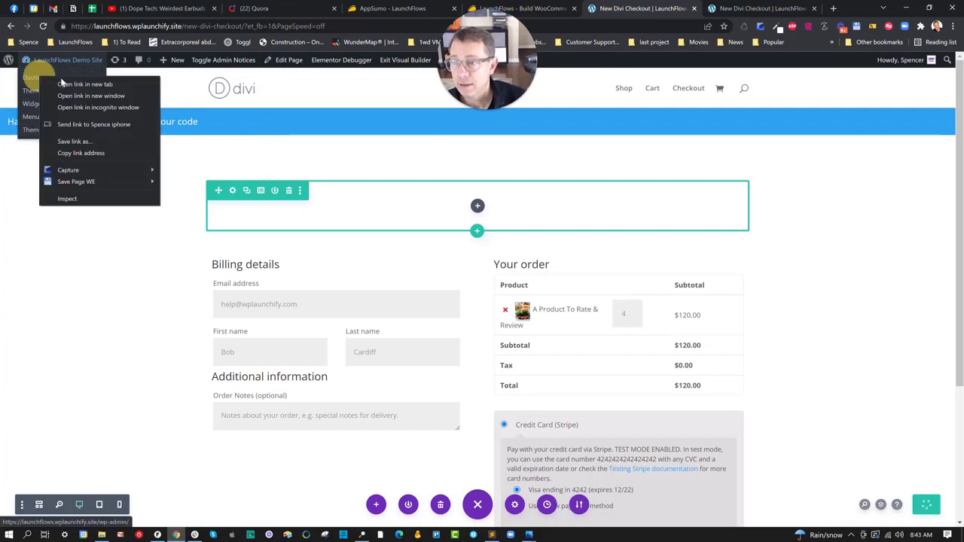
pyautogui.click(67, 81)
pyautogui.moveTo(753, 9); pyautogui.dragTo(571, 8)
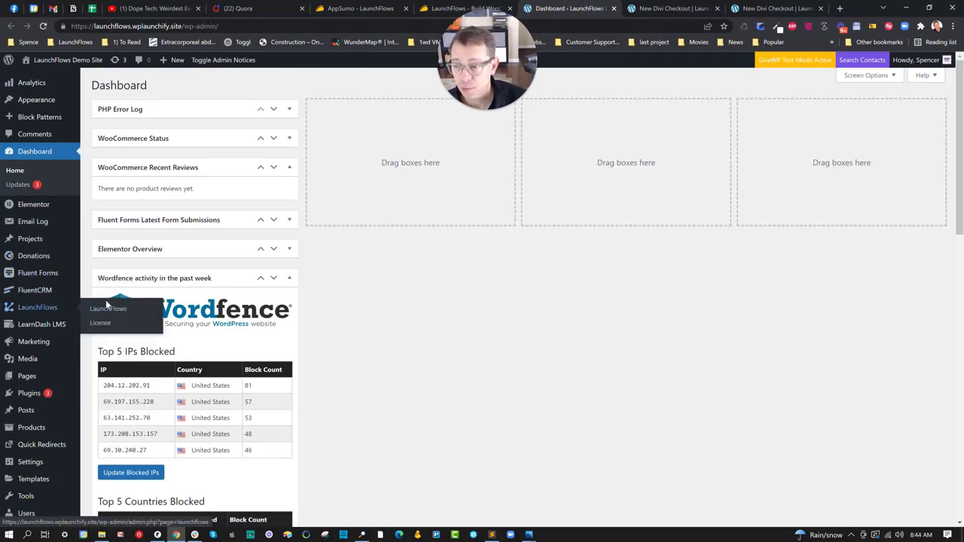
pyautogui.click(104, 305)
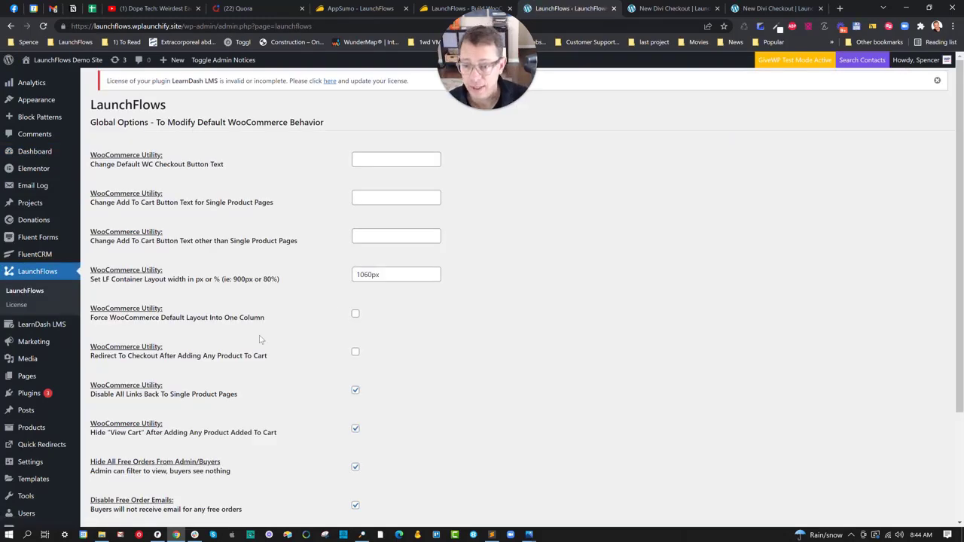
# - Enable "Force WooCommerce Default Layout Into One Column" in the LaunchFlows global options and save the changes
pyautogui.moveTo(95, 317); pyautogui.dragTo(229, 318)
pyautogui.click(355, 313)
pyautogui.scroll(-3, 286, 342)
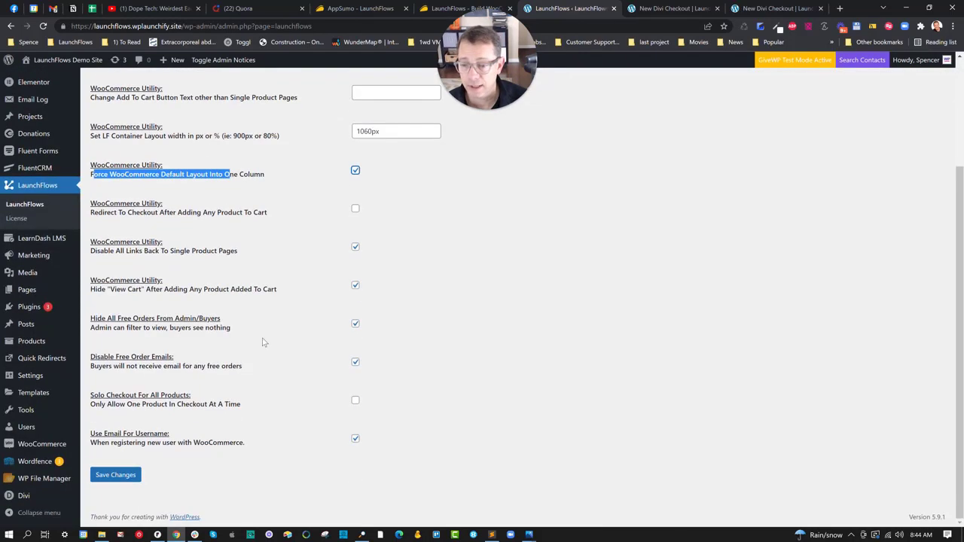
pyautogui.click(120, 475)
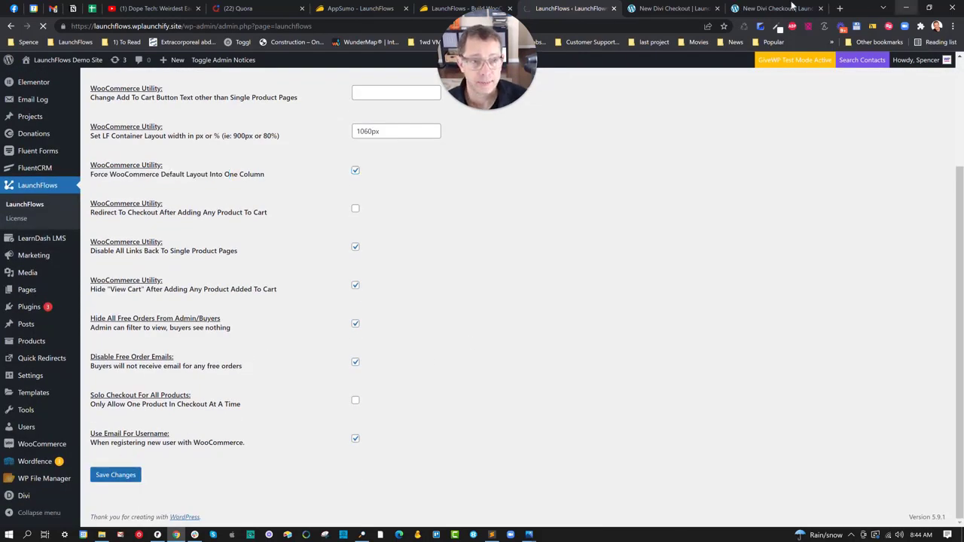
# - Reload the New Divi Checkout preview to check the one-column checkout layout
pyautogui.click(769, 8)
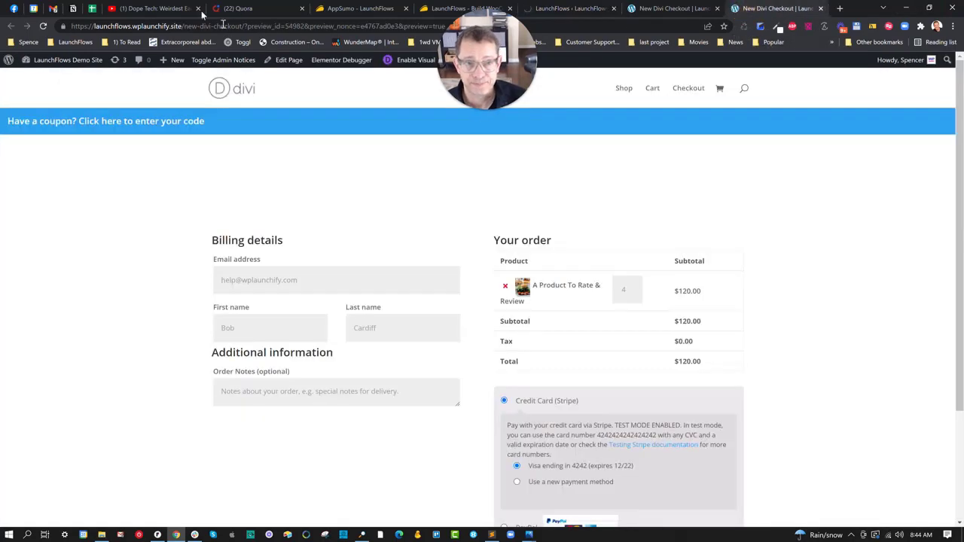
pyautogui.click(43, 26)
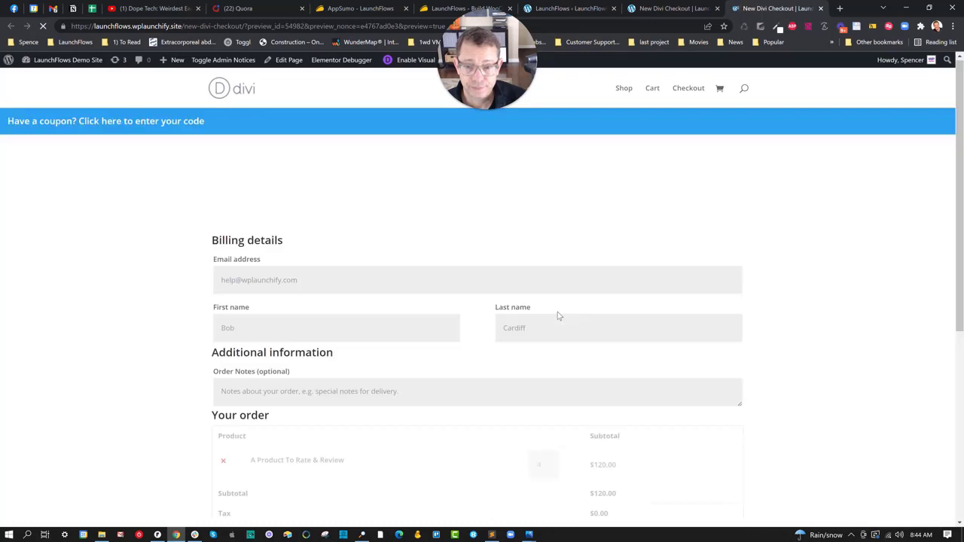
# - Set the LF Container Layout width to 800px in the LaunchFlows global options and save the changes
pyautogui.scroll(-3, 624, 253)
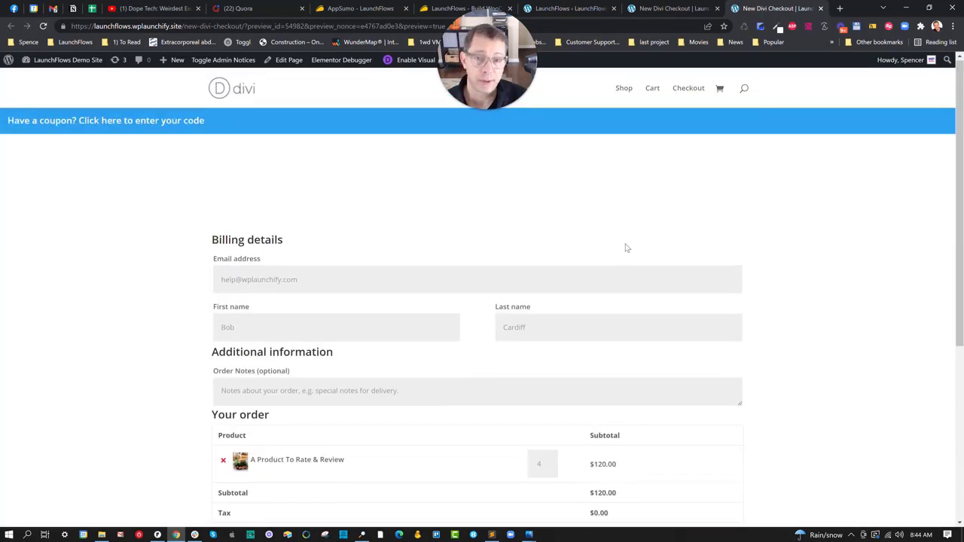
pyautogui.scroll(-2, 625, 248)
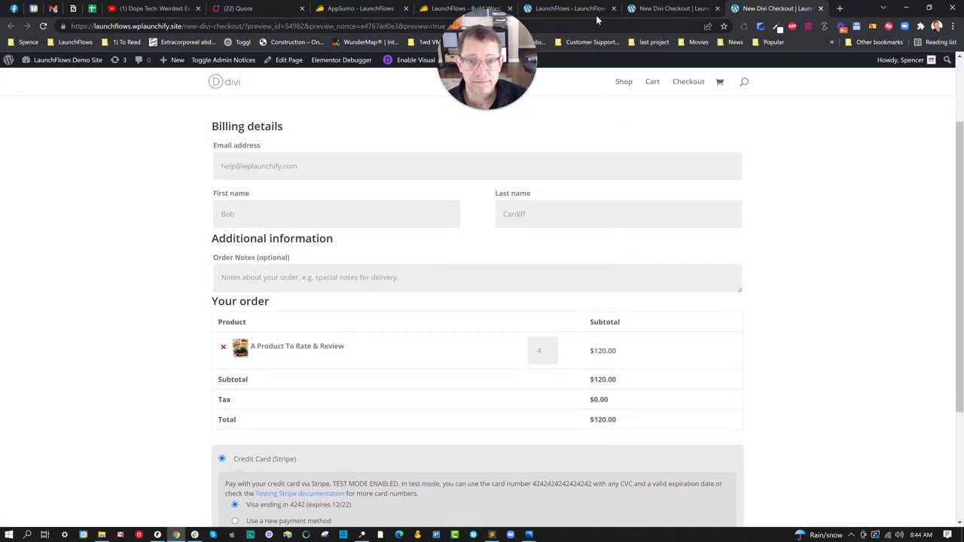
pyautogui.click(577, 9)
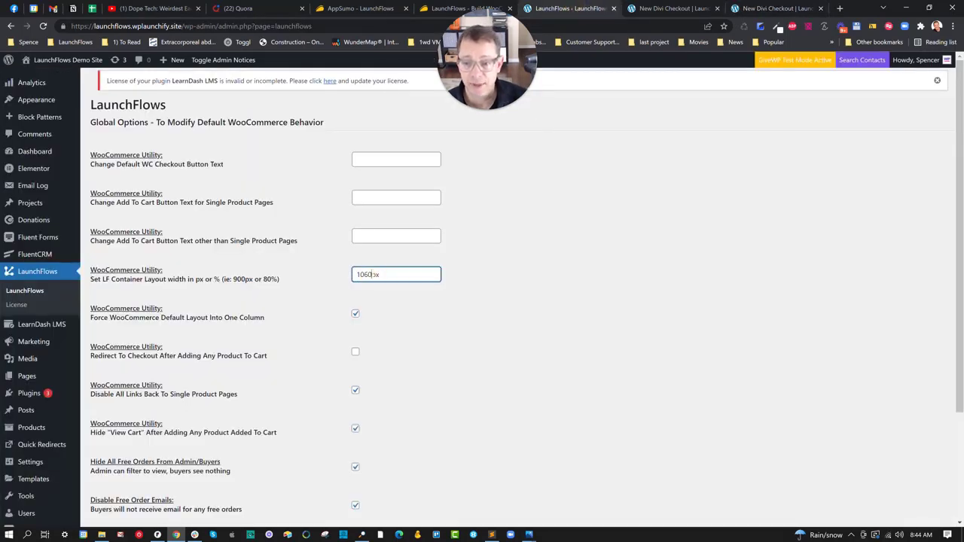
pyautogui.moveTo(373, 274); pyautogui.dragTo(329, 275)
pyautogui.write('80')
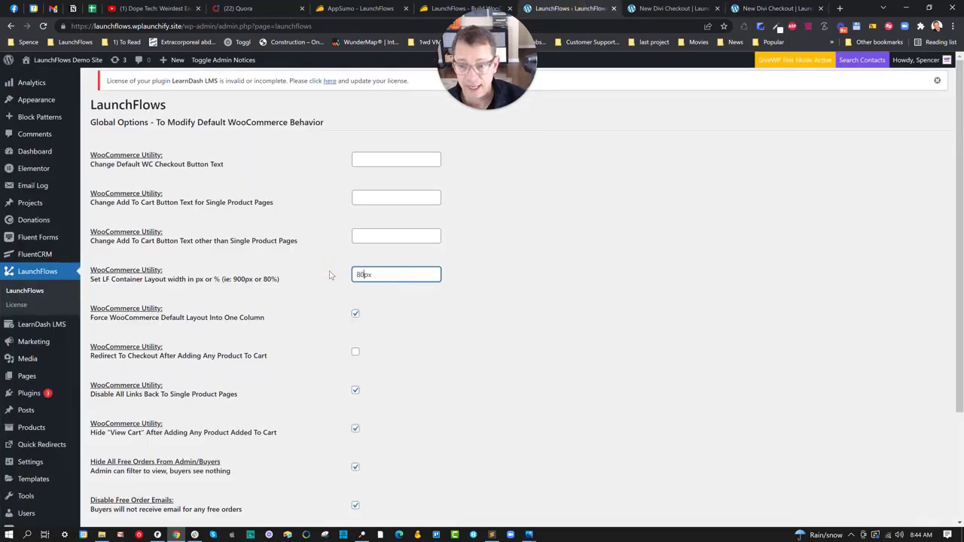
pyautogui.write('0')
pyautogui.scroll(-2, 305, 286)
pyautogui.click(116, 475)
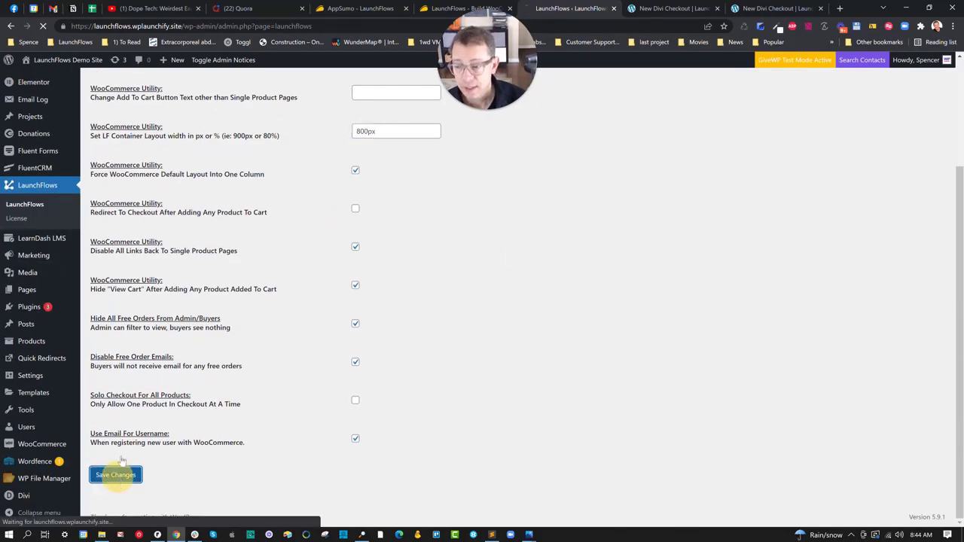
# - Reload the New Divi Checkout preview to check the container width and compare it with the layout in the Divi builder
pyautogui.click(776, 8)
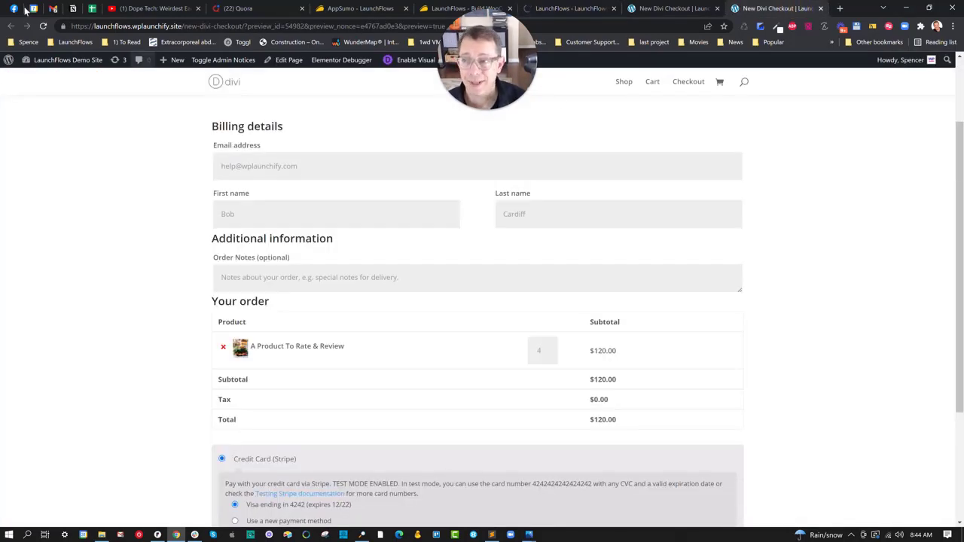
pyautogui.click(43, 26)
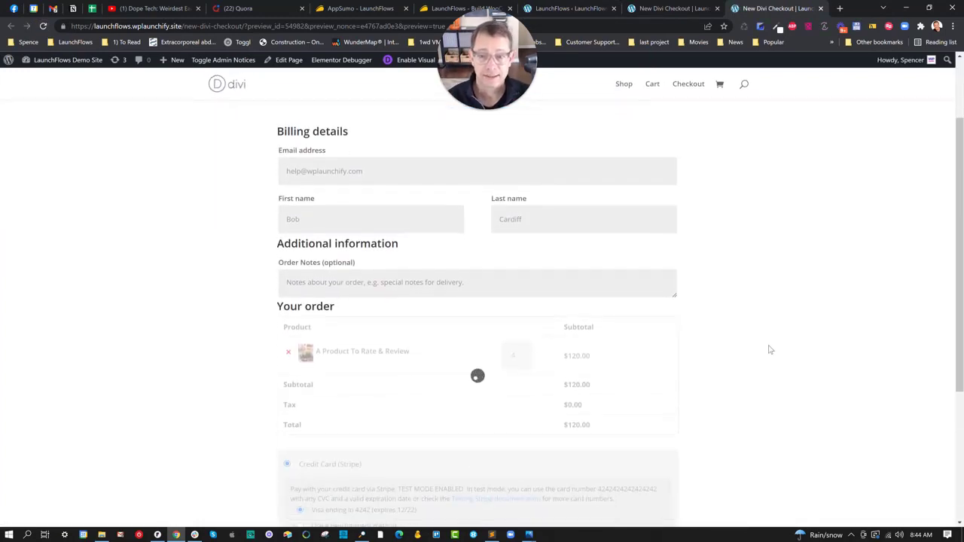
pyautogui.click(675, 8)
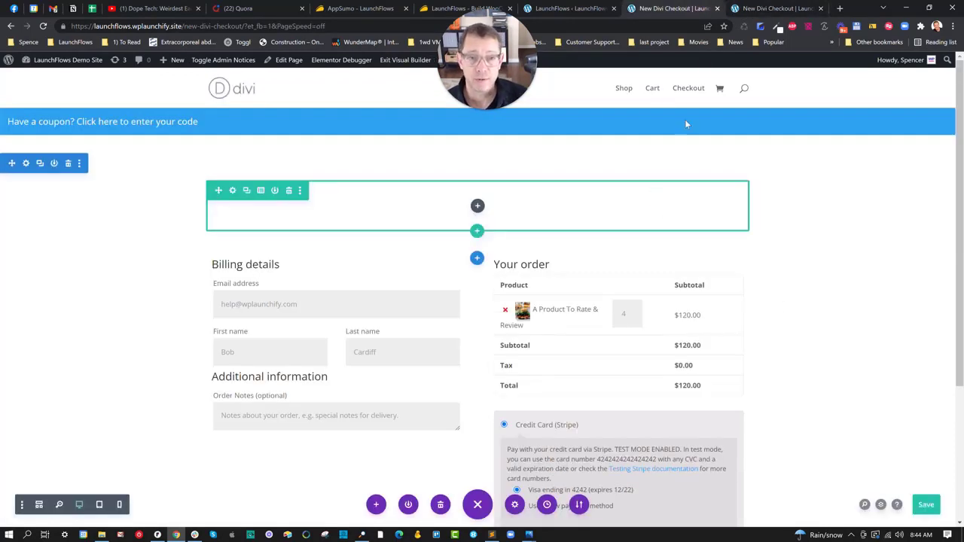
pyautogui.click(762, 9)
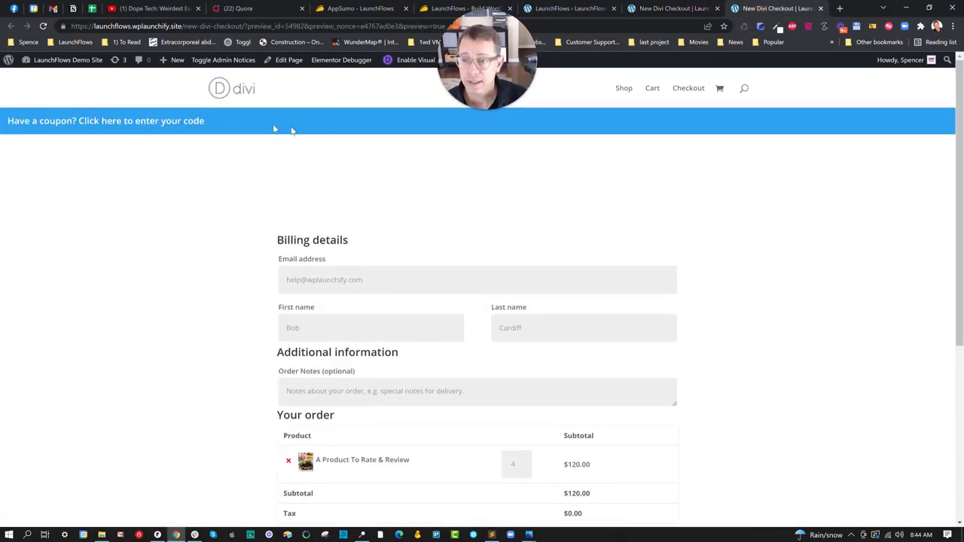
# - Try out the coupon code prompt on the checkout preview and return to the page in the Divi builder
pyautogui.click(178, 125)
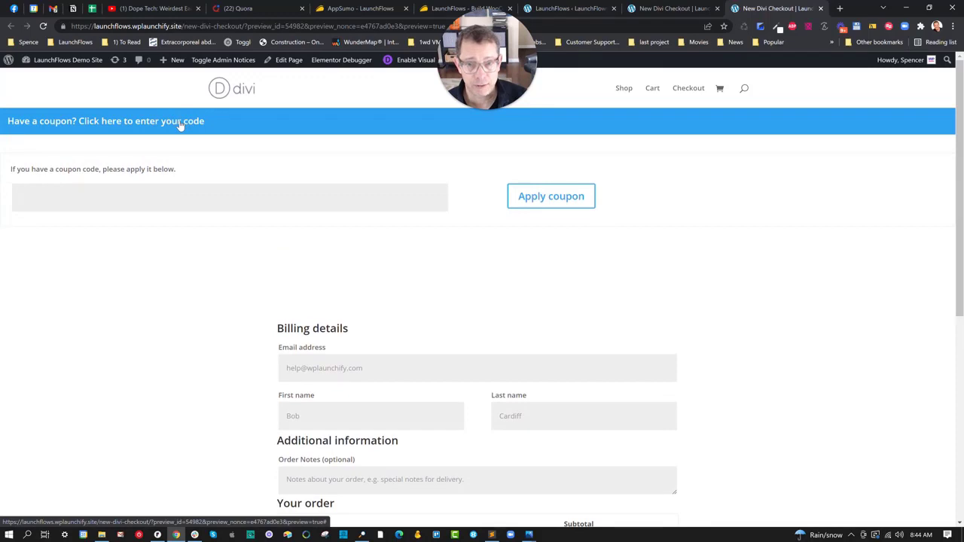
pyautogui.click(180, 125)
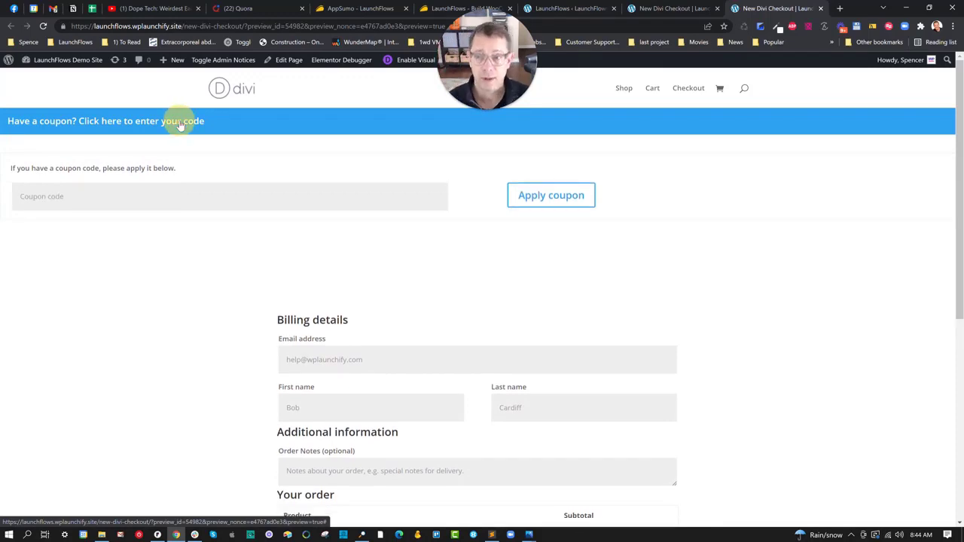
pyautogui.click(686, 10)
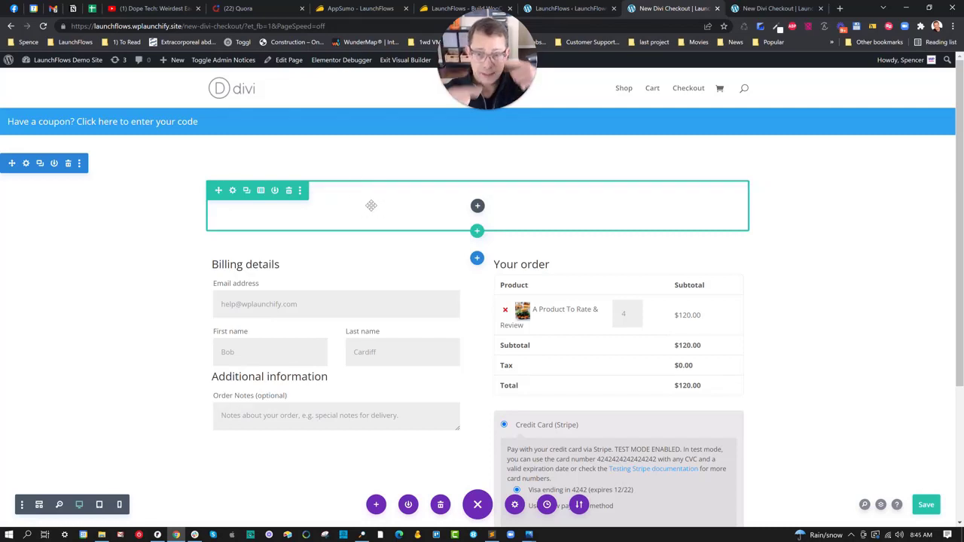
# - Open the LaunchFlows documentation at launchflows.com/documentation in a separate browser tab
pyautogui.click(841, 8)
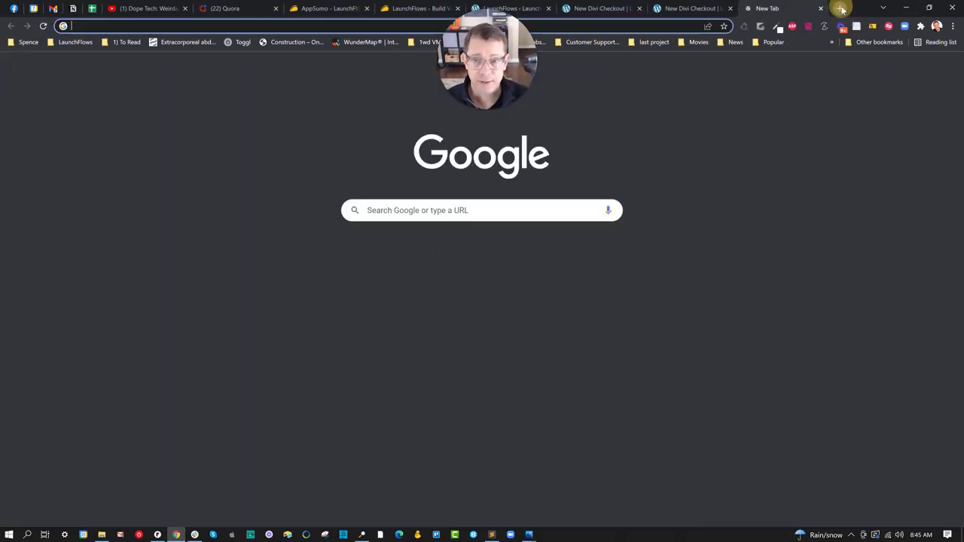
pyautogui.write('launchflows.')
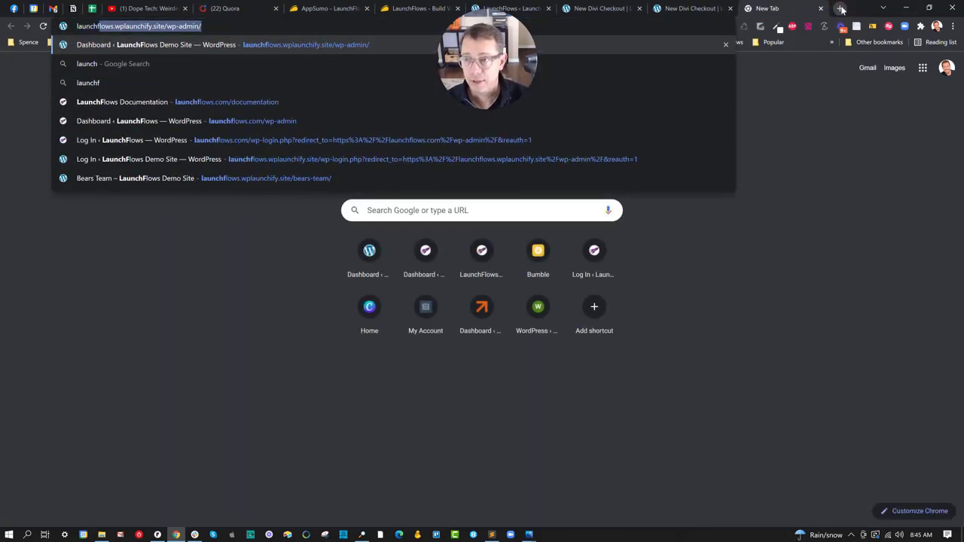
pyautogui.write('com/do')
pyautogui.press('Return')
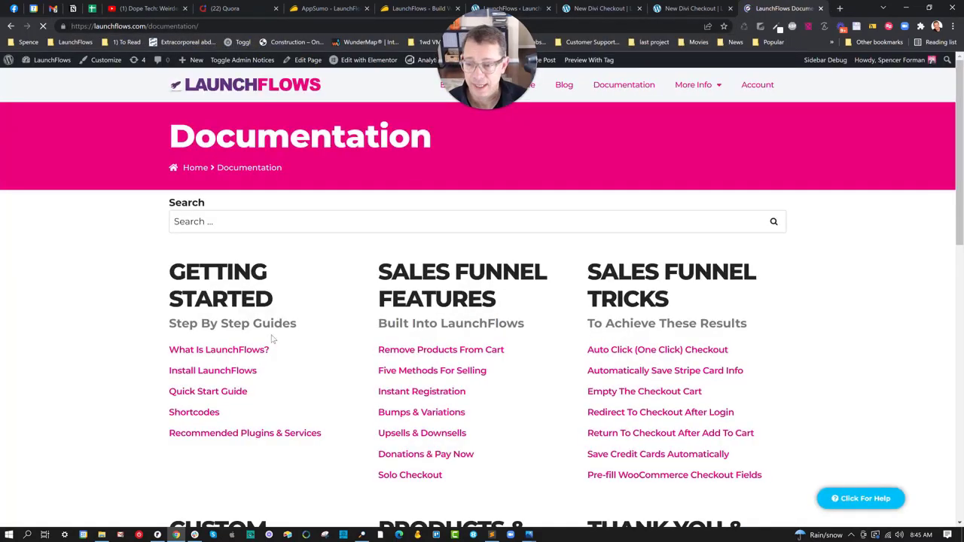
# - Open the "What Is LaunchFlows?" guide and compare its "How Custom Layouts Work" diagram with the page in the Divi builder
pyautogui.click(228, 350)
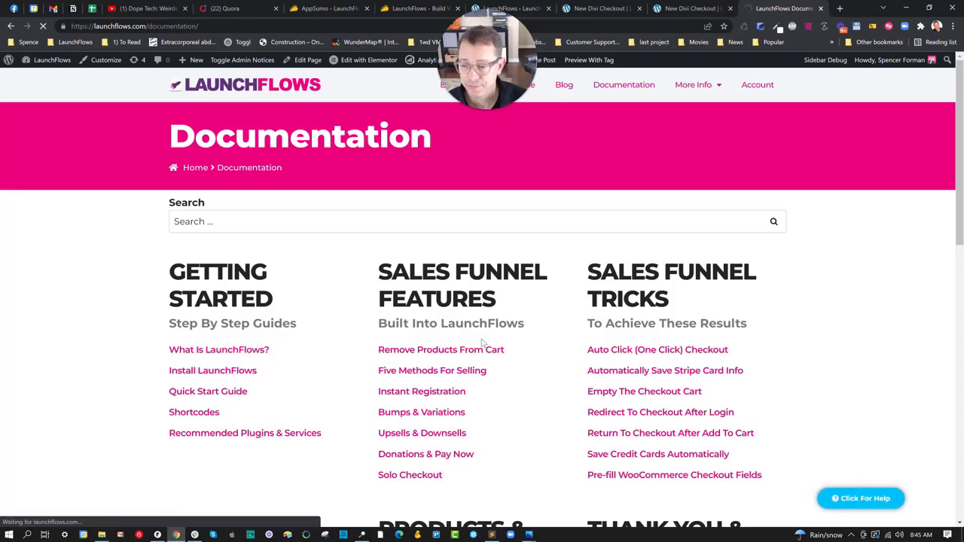
pyautogui.scroll(-6, 441, 344)
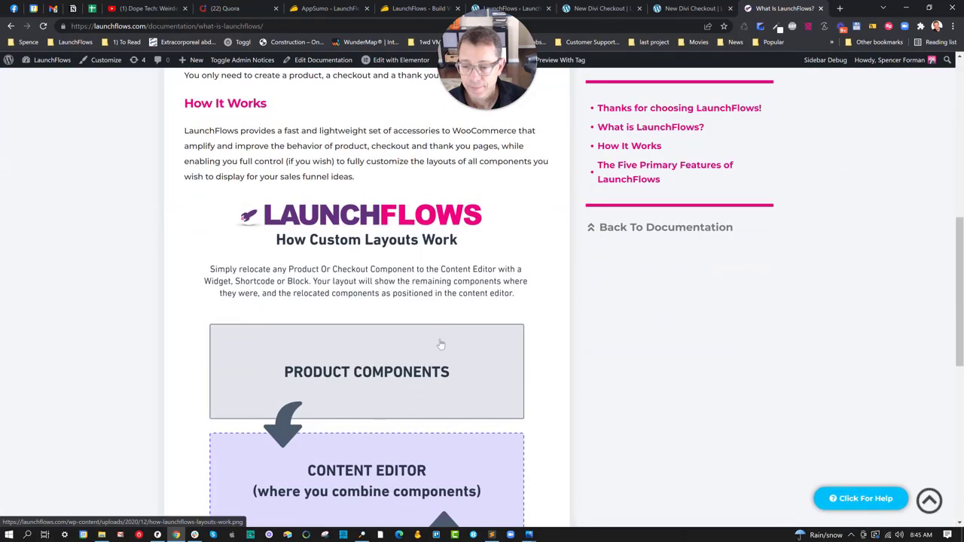
pyautogui.scroll(-3, 441, 344)
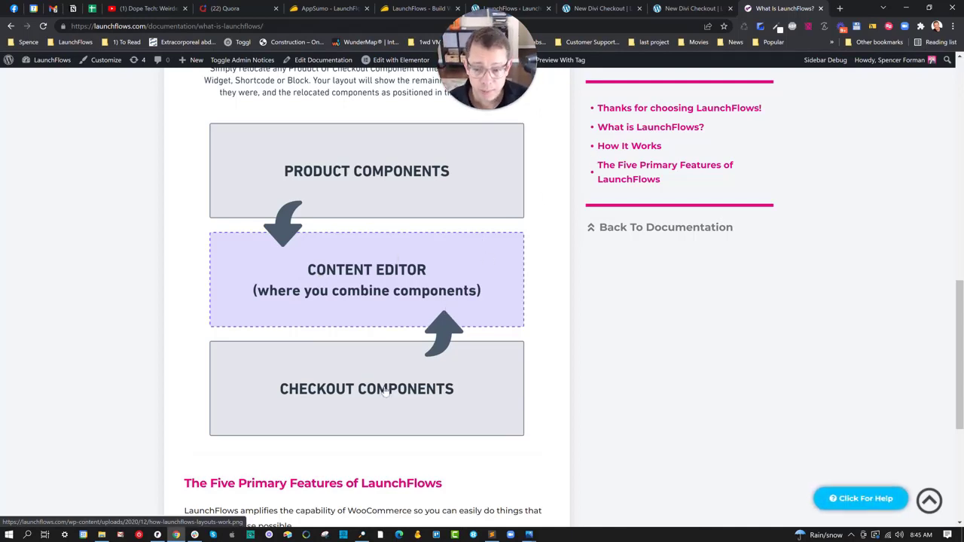
pyautogui.click(622, 10)
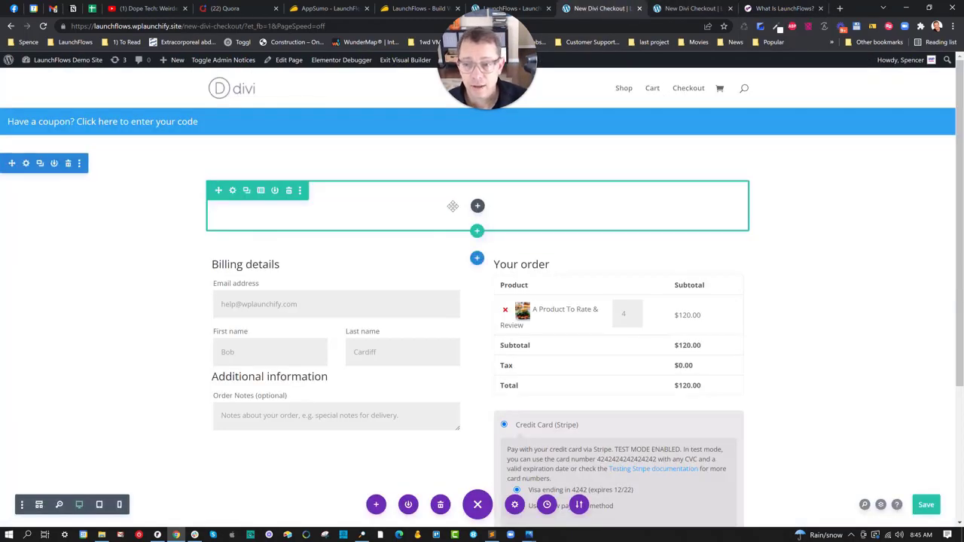
pyautogui.click(784, 8)
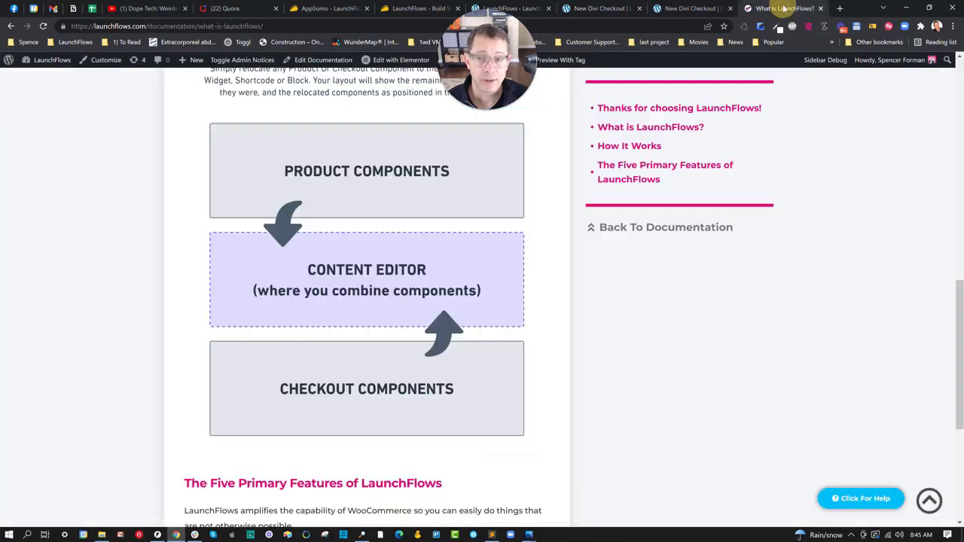
# - Return to the documentation overview, open the Shortcodes guide and look through its checkout shortcodes
pyautogui.scroll(5, 437, 210)
pyautogui.scroll(2, 324, 195)
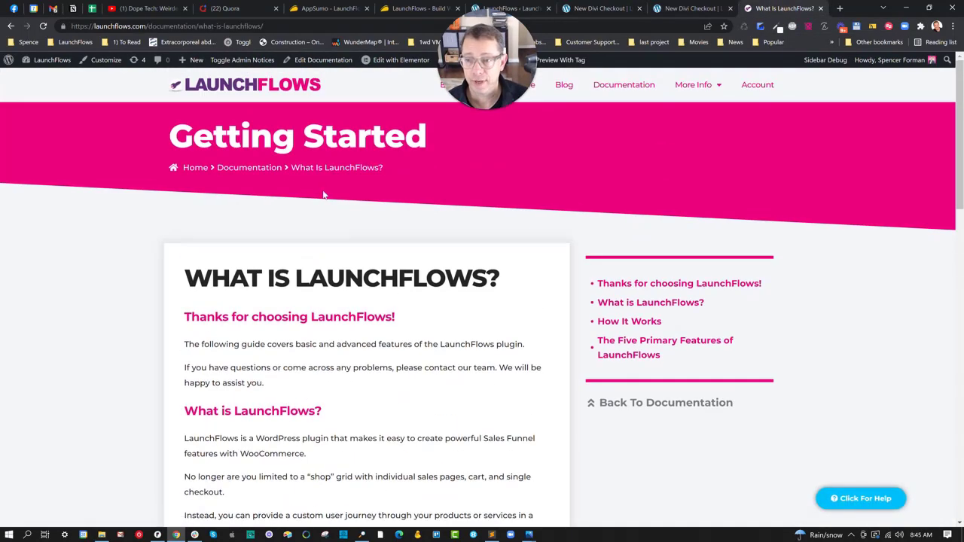
pyautogui.click(250, 169)
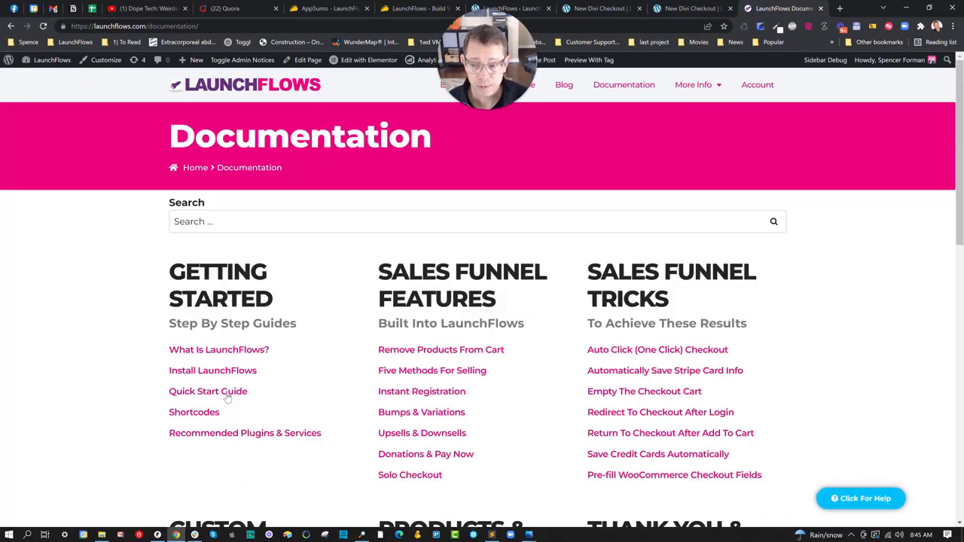
pyautogui.click(224, 397)
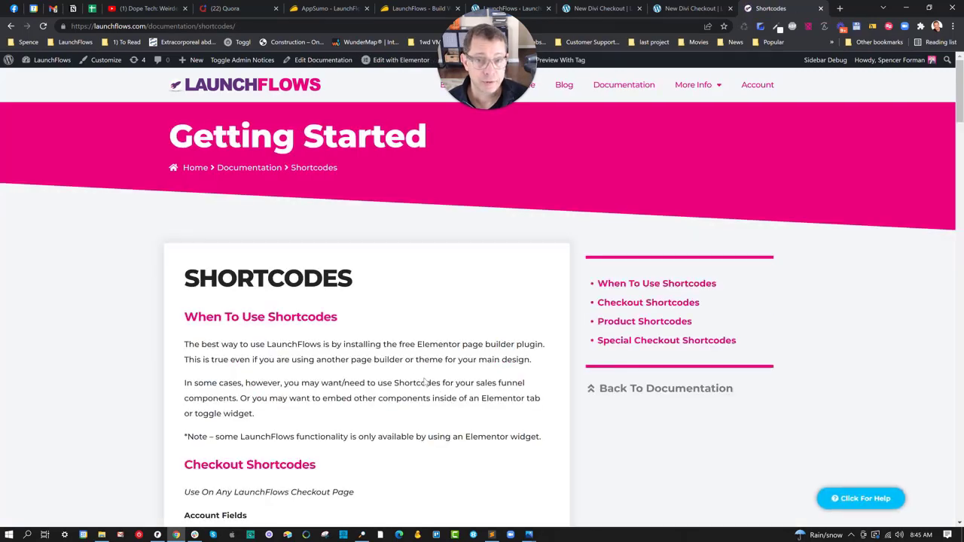
pyautogui.scroll(-3, 423, 382)
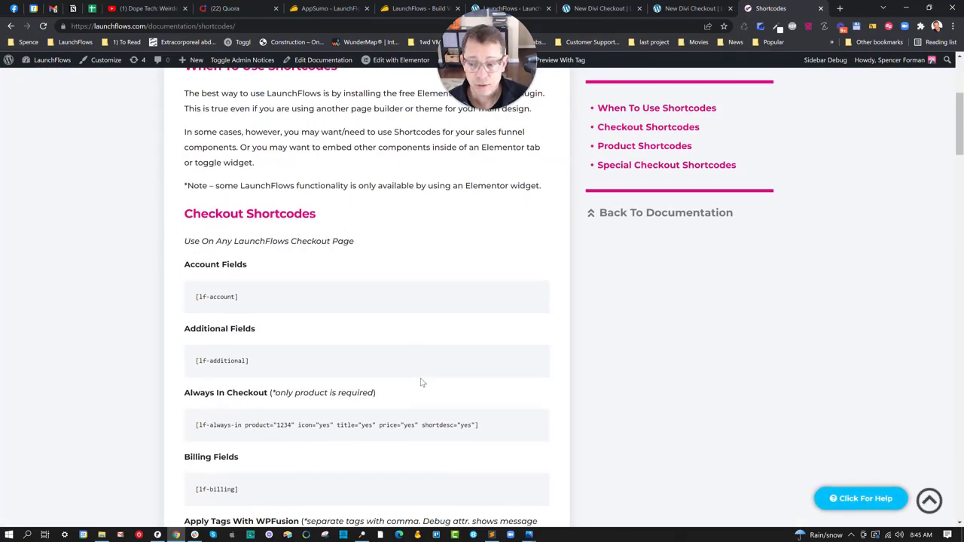
pyautogui.scroll(-5, 423, 383)
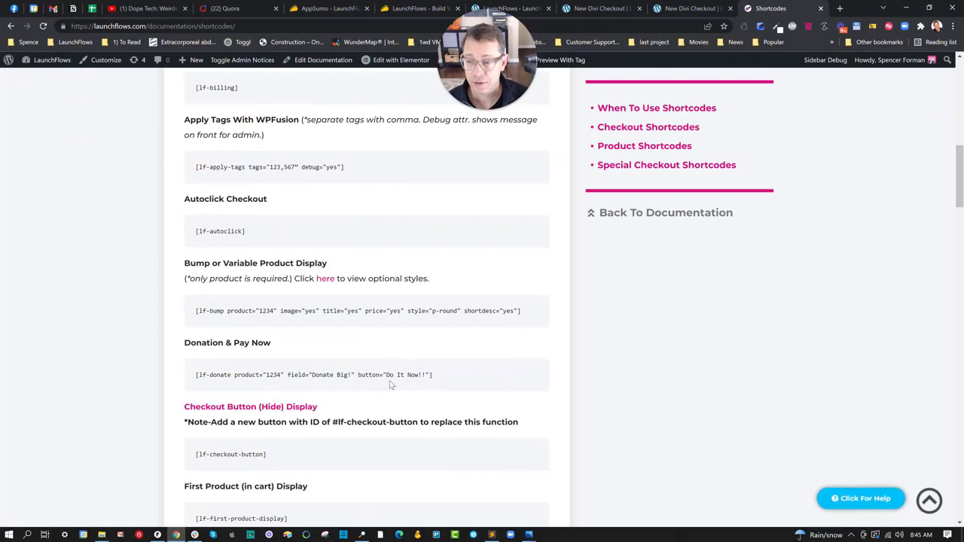
pyautogui.scroll(-3, 391, 385)
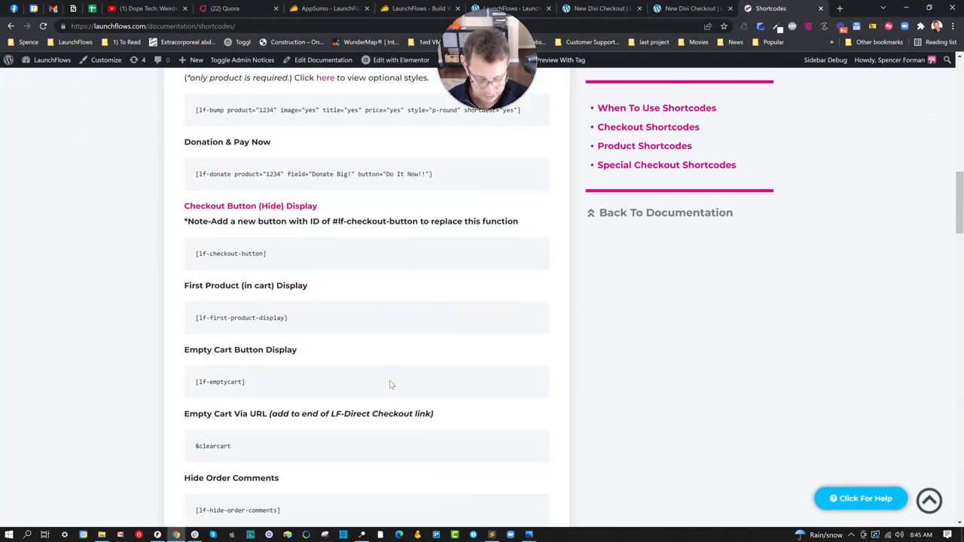
# - Find "coupon" on the Shortcodes page and copy the [lf-wccoupon] shortcode under Coupon Fields
pyautogui.hotkey('ctrl', 'f')
pyautogui.write('co')
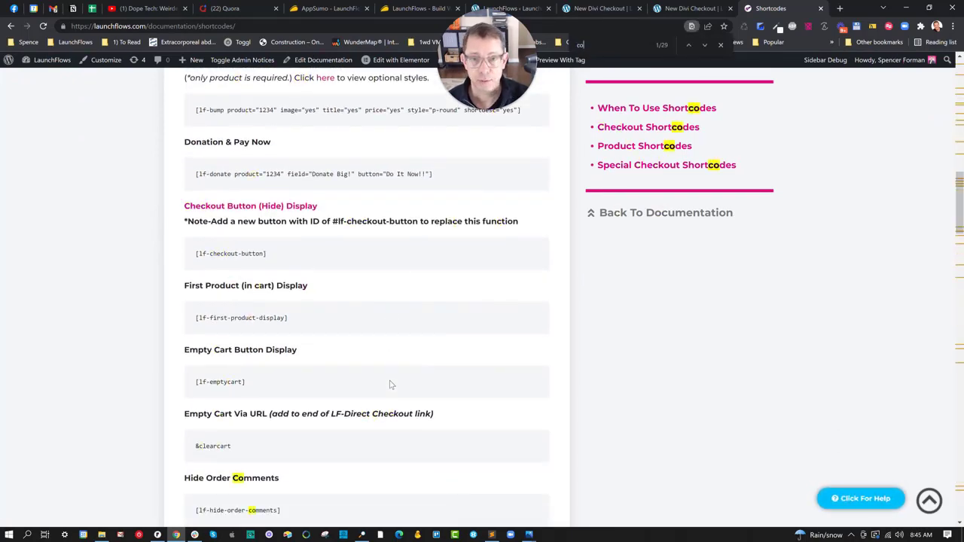
pyautogui.write('upon')
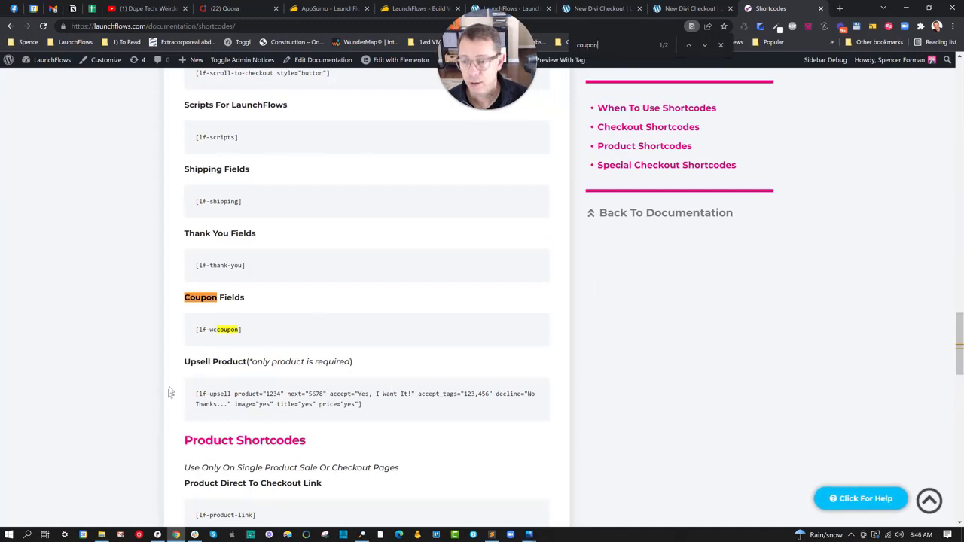
pyautogui.moveTo(246, 332); pyautogui.dragTo(195, 331)
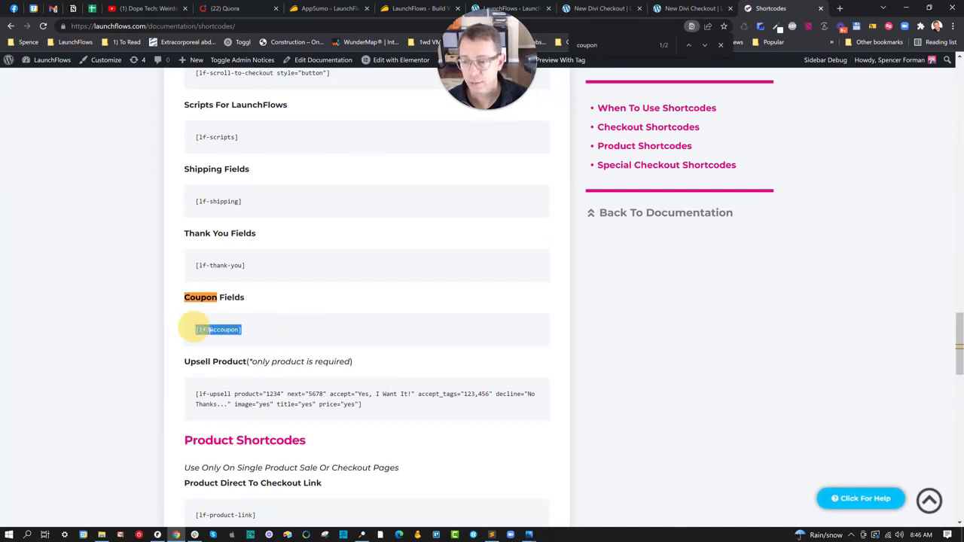
pyautogui.rightClick(203, 330)
pyautogui.click(226, 340)
# - Insert a Text module into the empty row of the New Divi Checkout page in the Divi builder
pyautogui.click(587, 9)
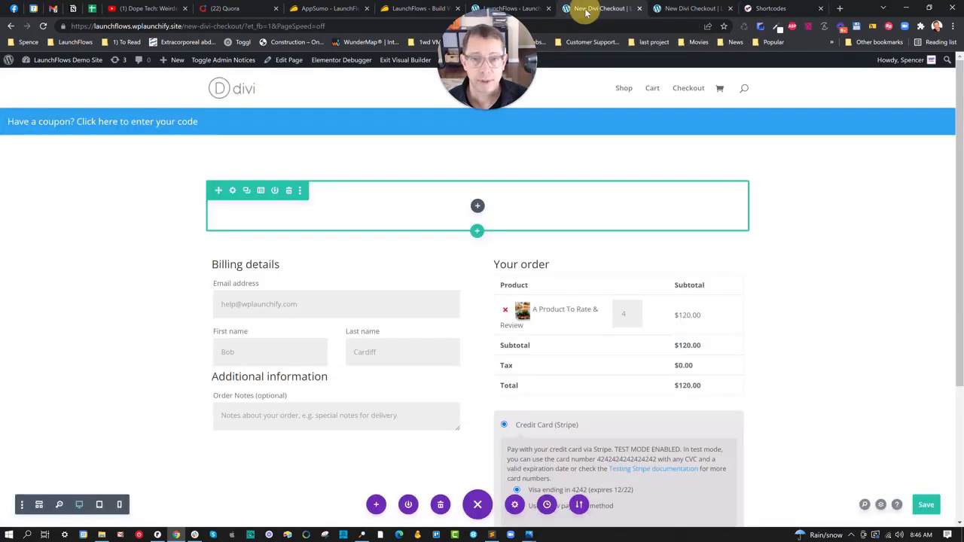
pyautogui.click(478, 205)
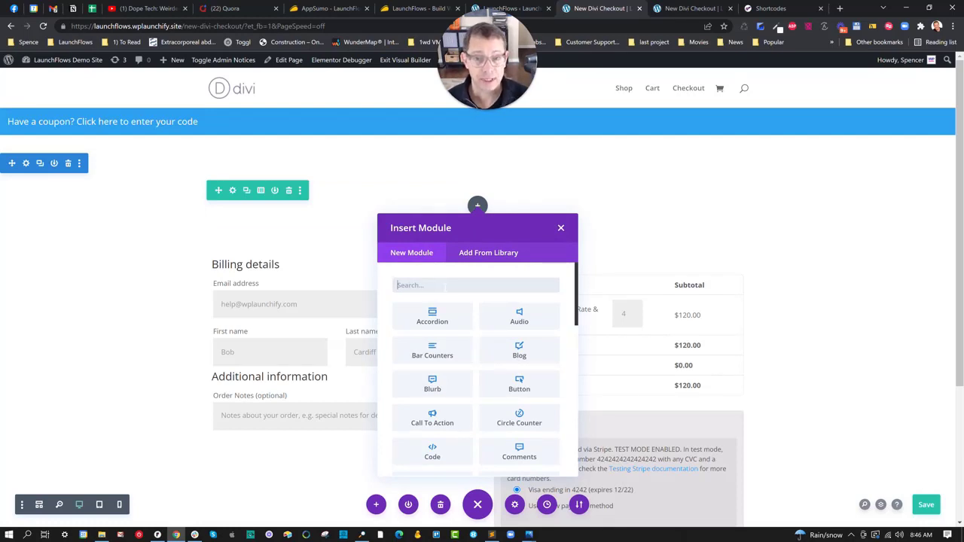
pyautogui.write('te')
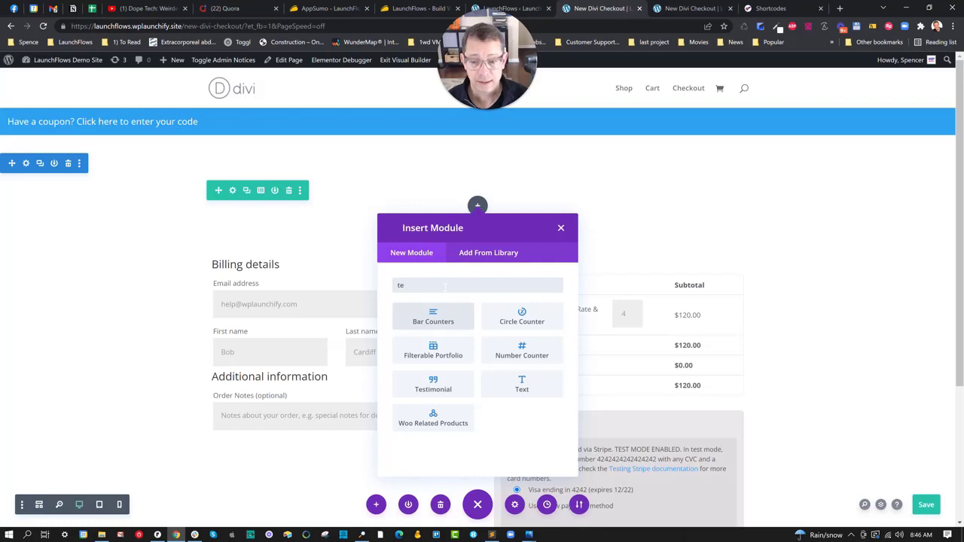
pyautogui.click(533, 381)
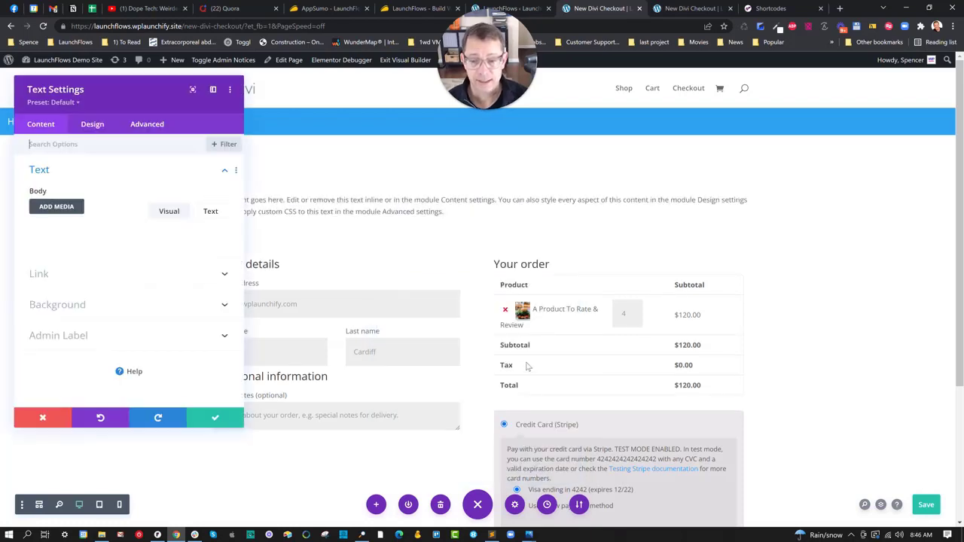
# - Replace the Text module's body with the [lf-wccoupon] shortcode in plain text mode and apply the module settings
pyautogui.click(206, 212)
pyautogui.hotkey('ctrl', 'a')
pyautogui.hotkey('ctrl', 'v')
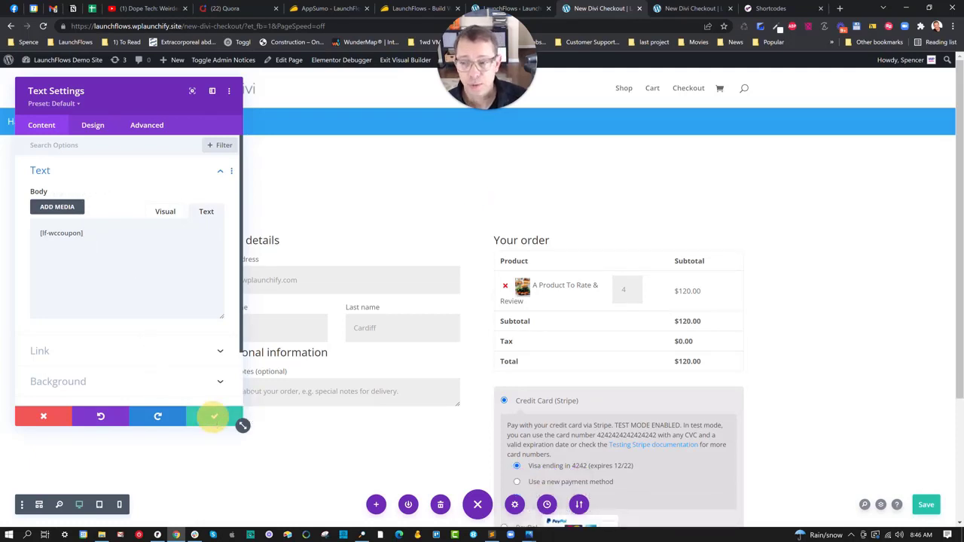
pyautogui.click(214, 416)
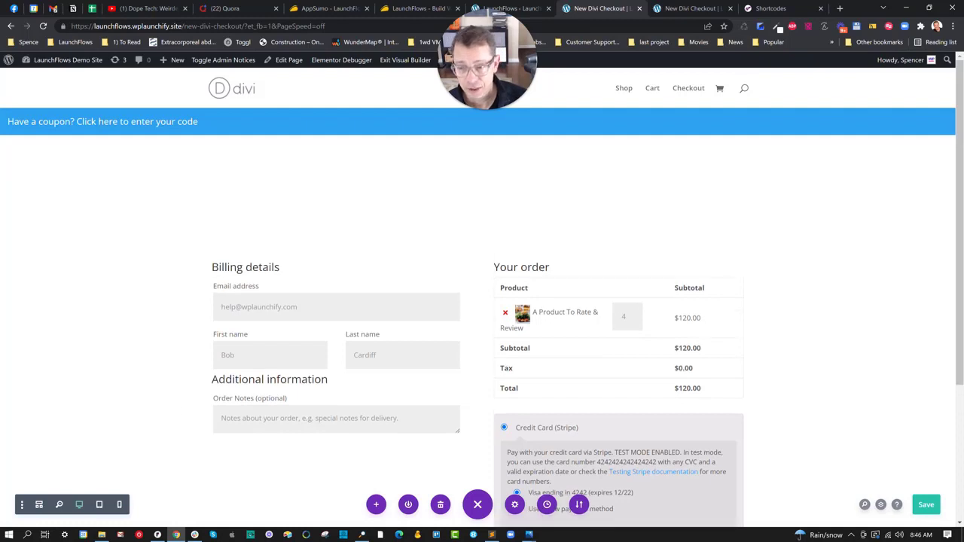
# - Save the New Divi Checkout page in the Divi builder and reload its preview to check the coupon placement
pyautogui.click(929, 504)
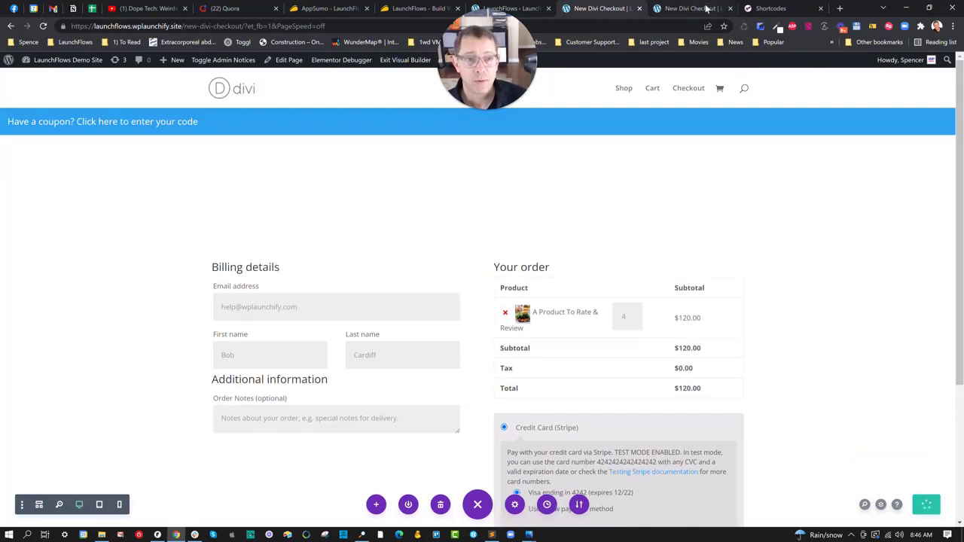
pyautogui.click(707, 8)
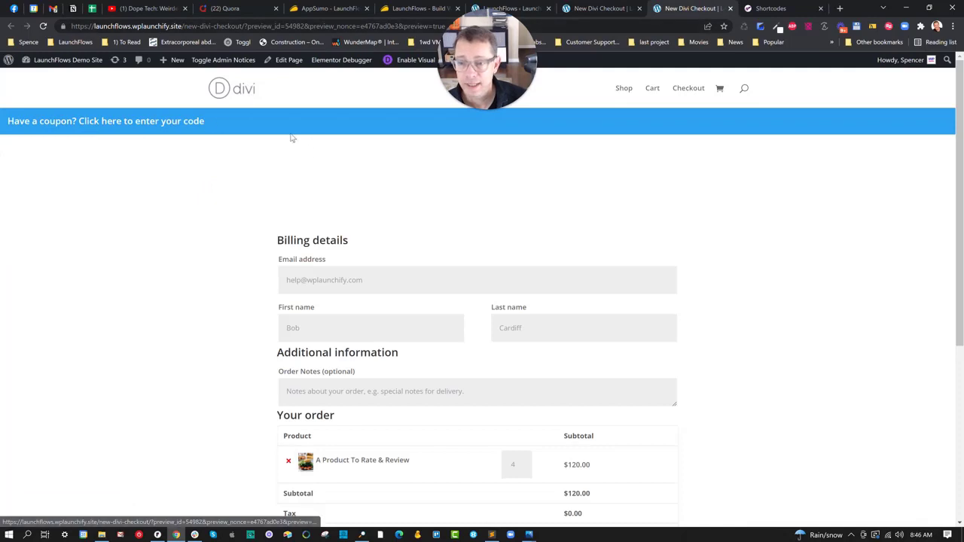
pyautogui.click(43, 26)
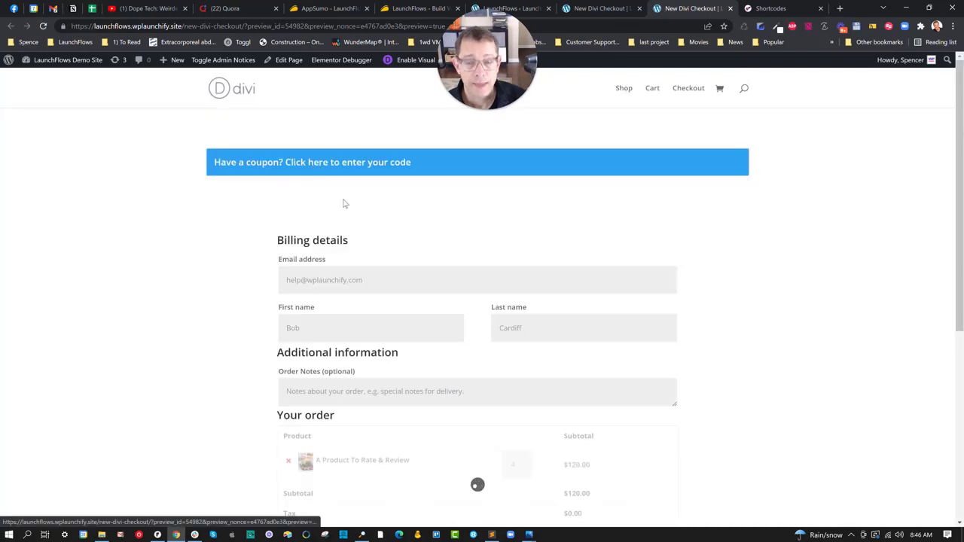
# - Set the LF Container Layout width to 1060px in the LaunchFlows global options and save the changes
pyautogui.click(531, 8)
pyautogui.moveTo(369, 277); pyautogui.dragTo(327, 267)
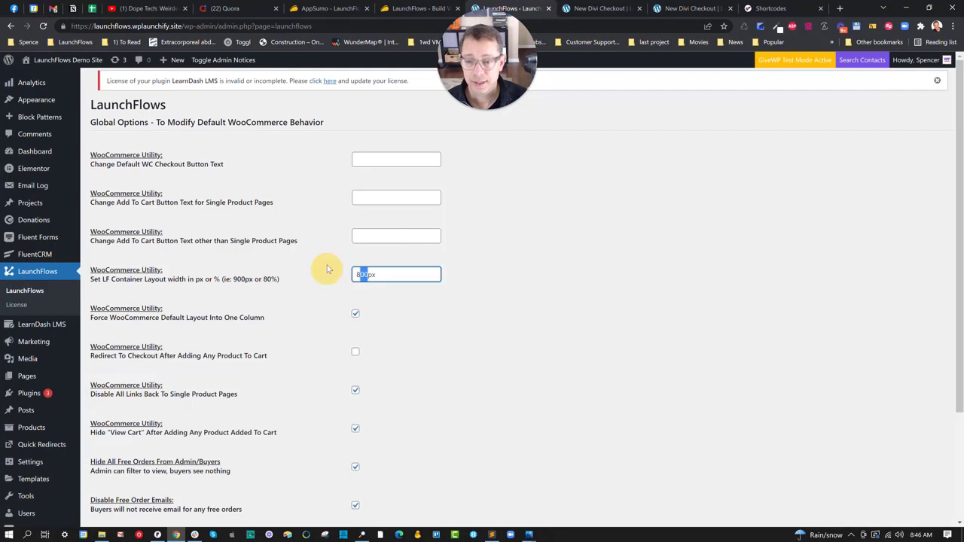
pyautogui.write('106')
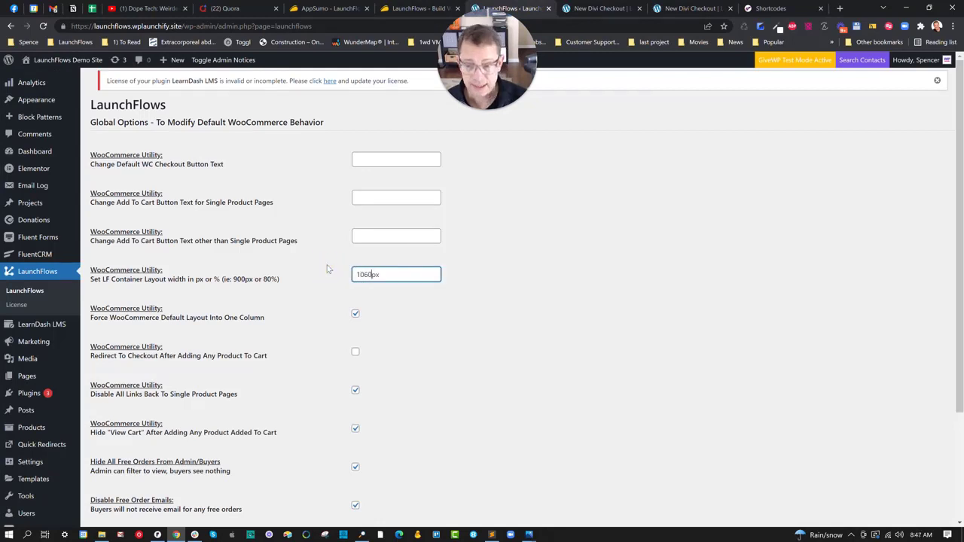
pyautogui.write('0')
pyautogui.scroll(-2, 327, 302)
pyautogui.click(115, 475)
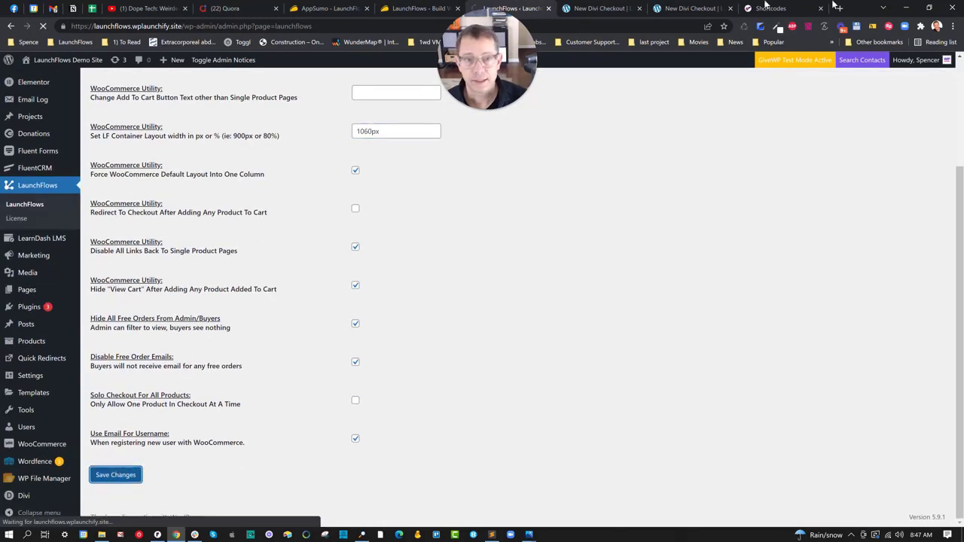
# - Reload the New Divi Checkout preview and look over the checkout at the new container width
pyautogui.click(692, 8)
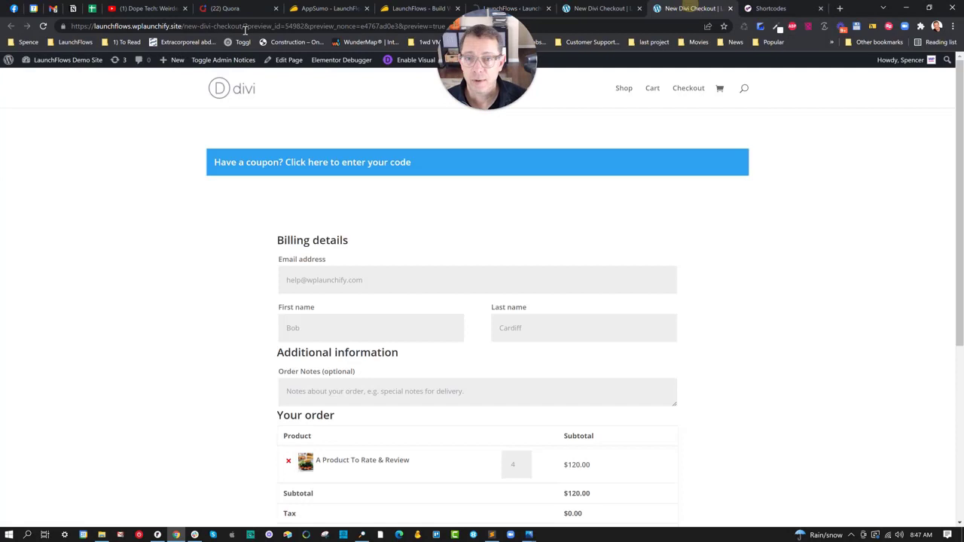
pyautogui.click(44, 26)
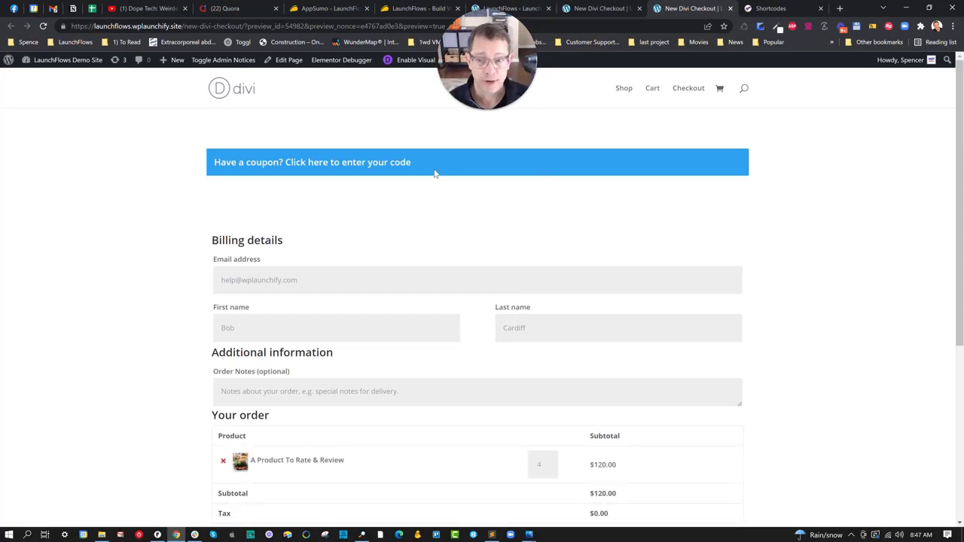
pyautogui.scroll(-3, 435, 294)
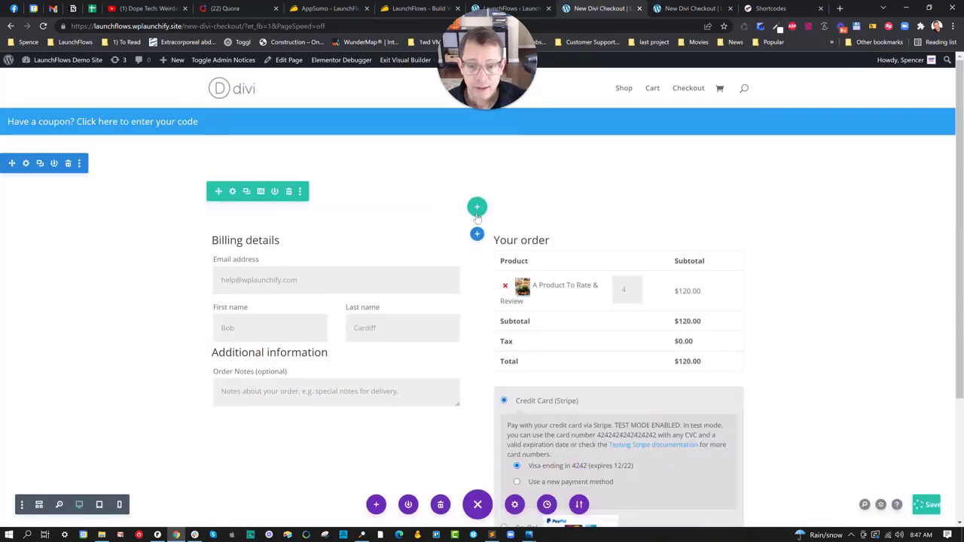
# - Insert a second Text module below the coupon module in the Divi builder and set its body editor to plain text mode
pyautogui.moveTo(459, 209)
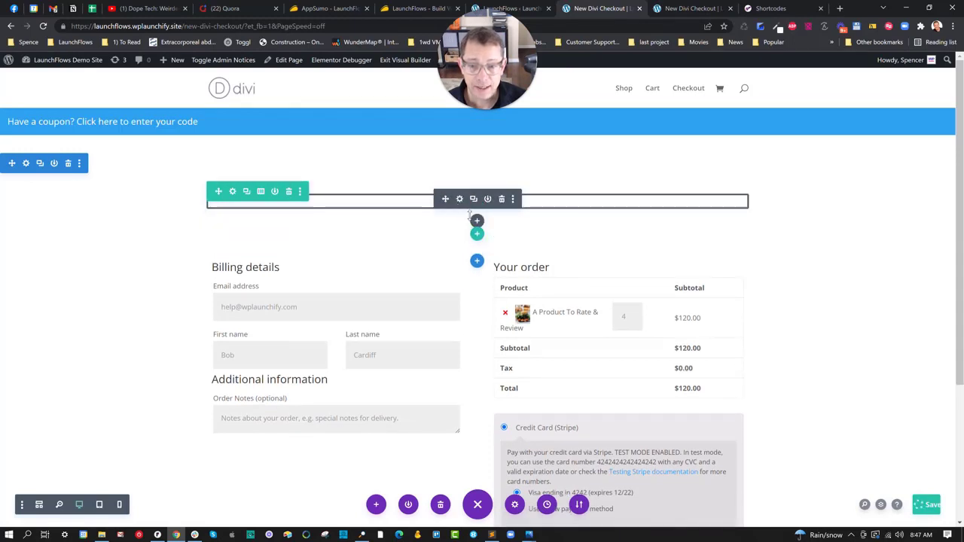
pyautogui.click(477, 221)
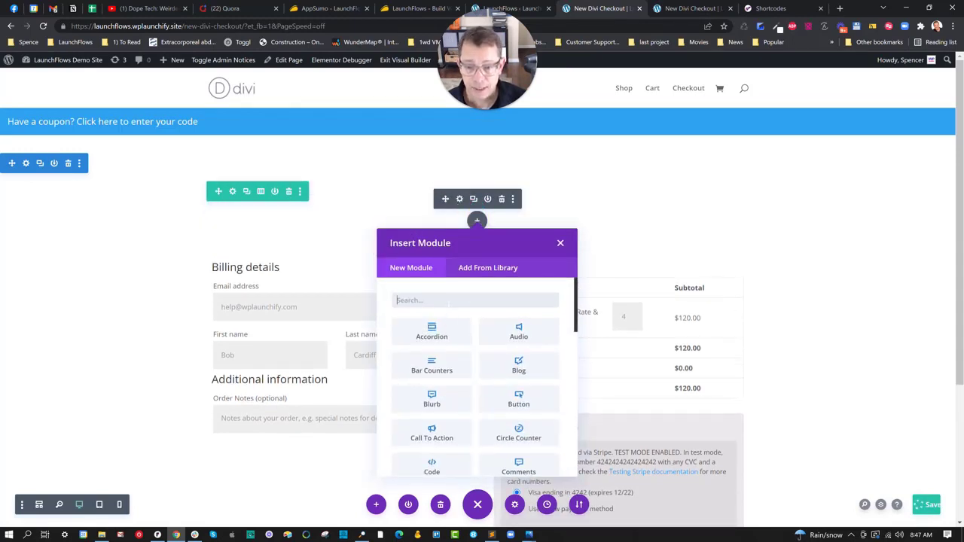
pyautogui.write('tex')
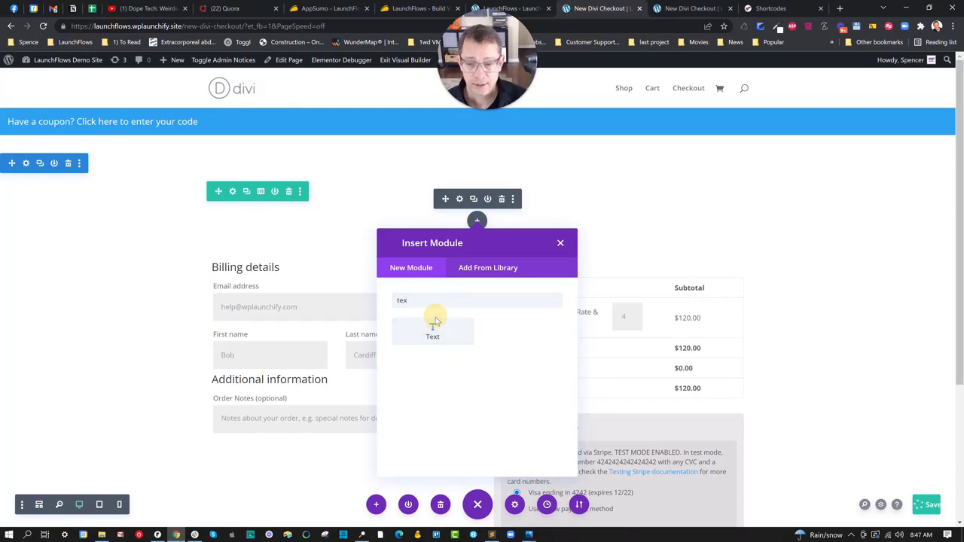
pyautogui.click(433, 329)
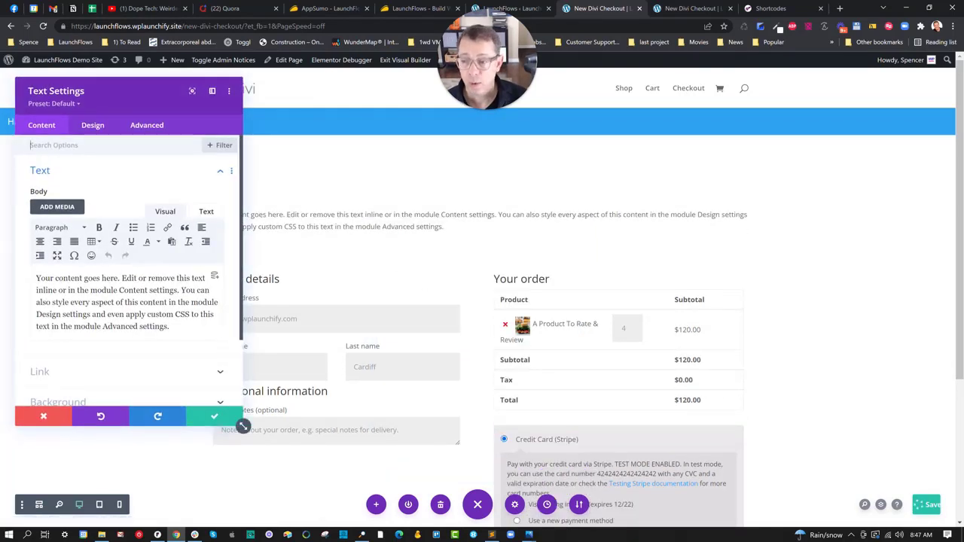
pyautogui.click(205, 212)
# - Find the [lf-review] shortcode under Review Order Fields on the Shortcodes documentation page
pyautogui.click(785, 9)
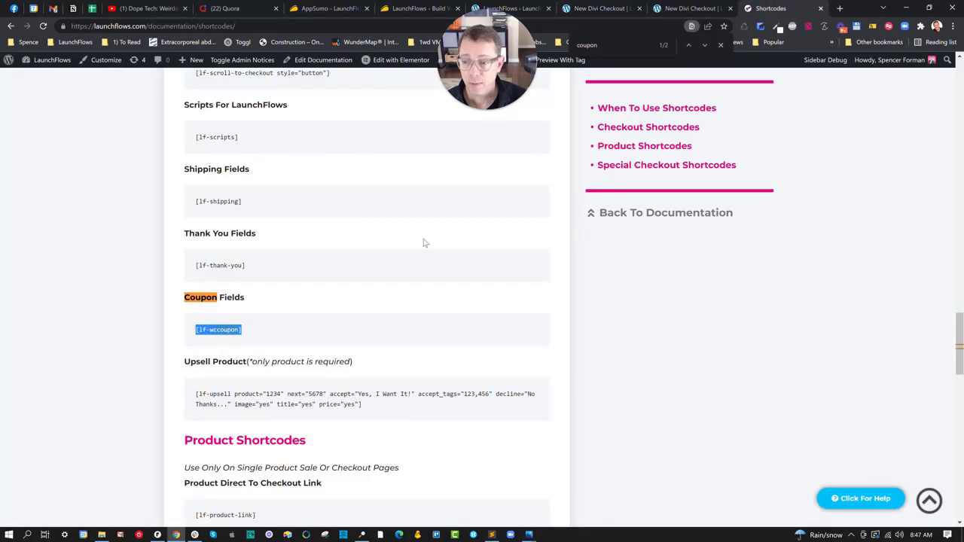
pyautogui.scroll(5, 431, 265)
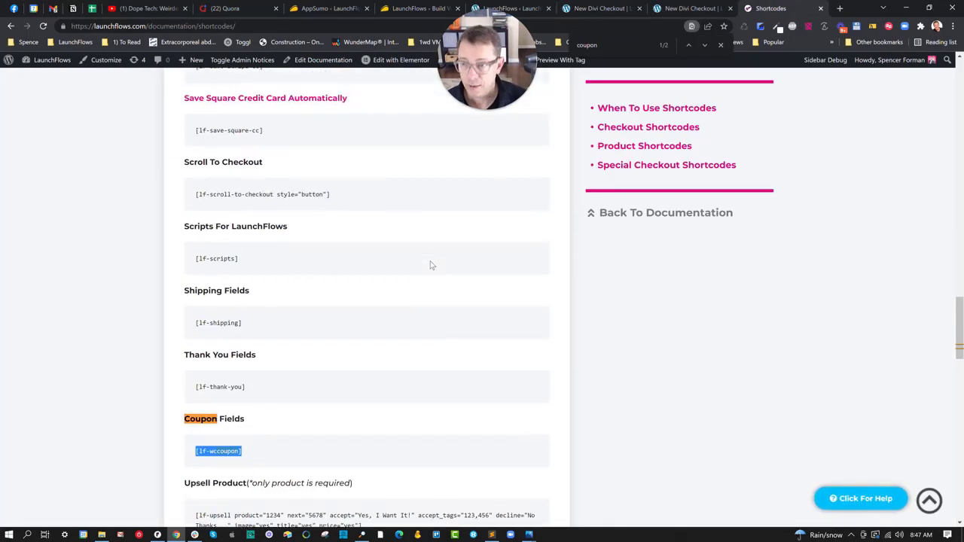
pyautogui.moveTo(236, 232); pyautogui.dragTo(199, 231)
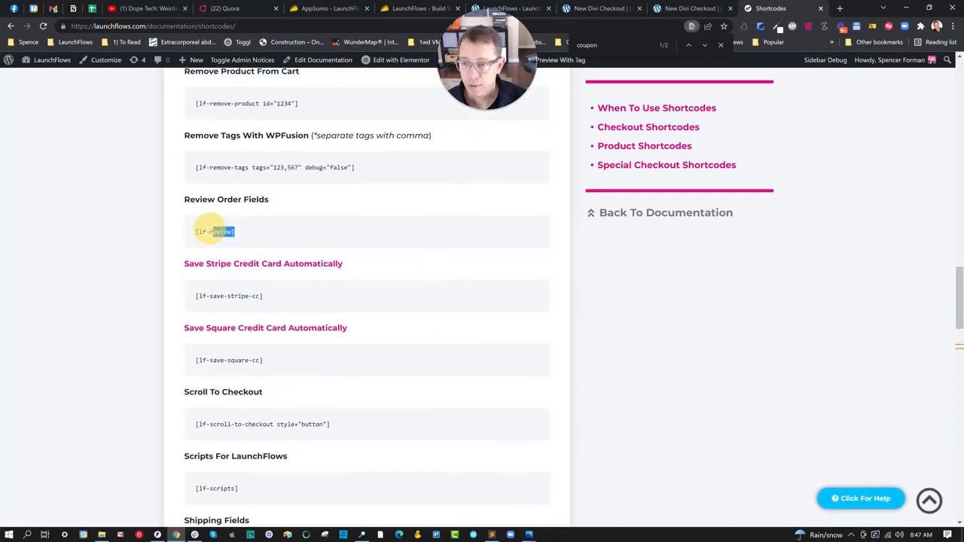
pyautogui.rightClick(198, 234)
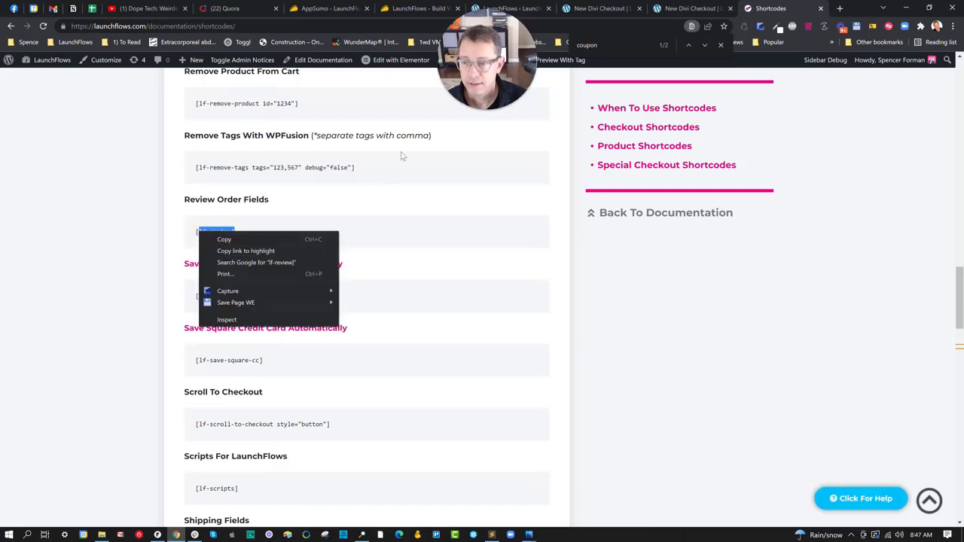
# - Replace the new Text module's body with the [lf-review] shortcode and apply the module settings
pyautogui.click(566, 9)
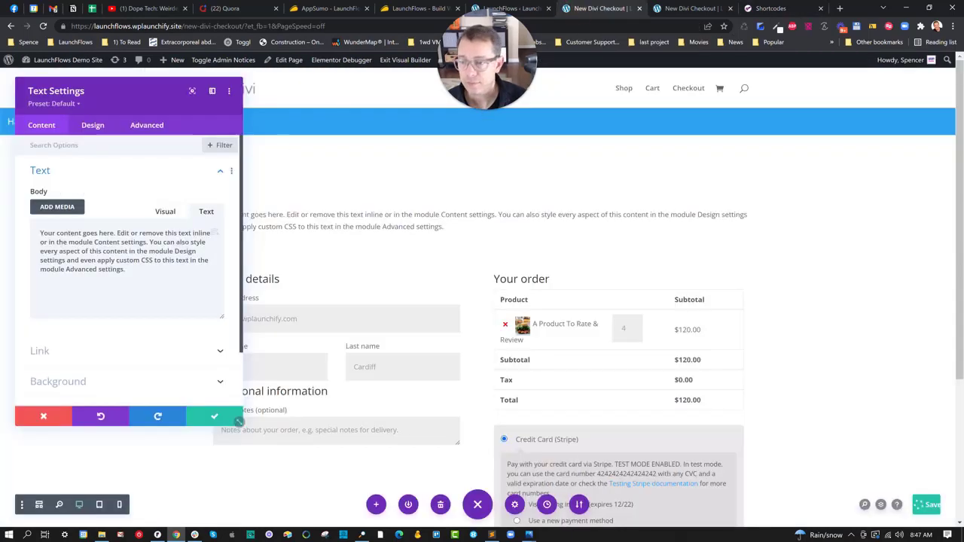
pyautogui.moveTo(124, 270); pyautogui.dragTo(32, 238)
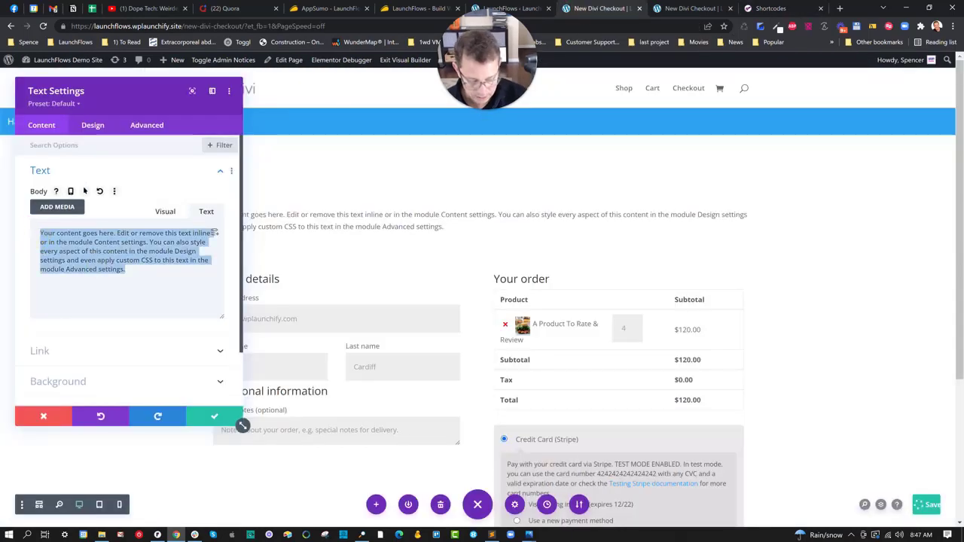
pyautogui.write('[lf-revi')
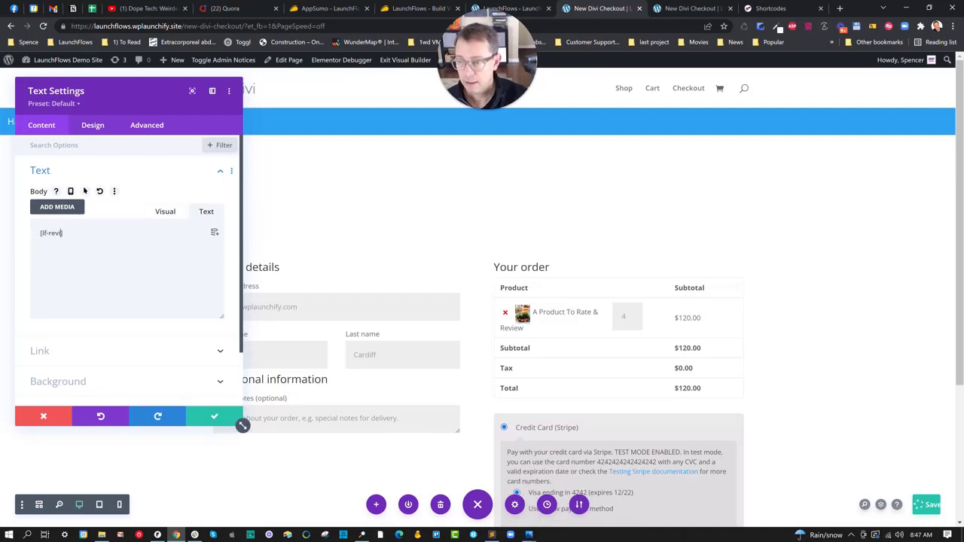
pyautogui.write('ew]')
pyautogui.click(215, 417)
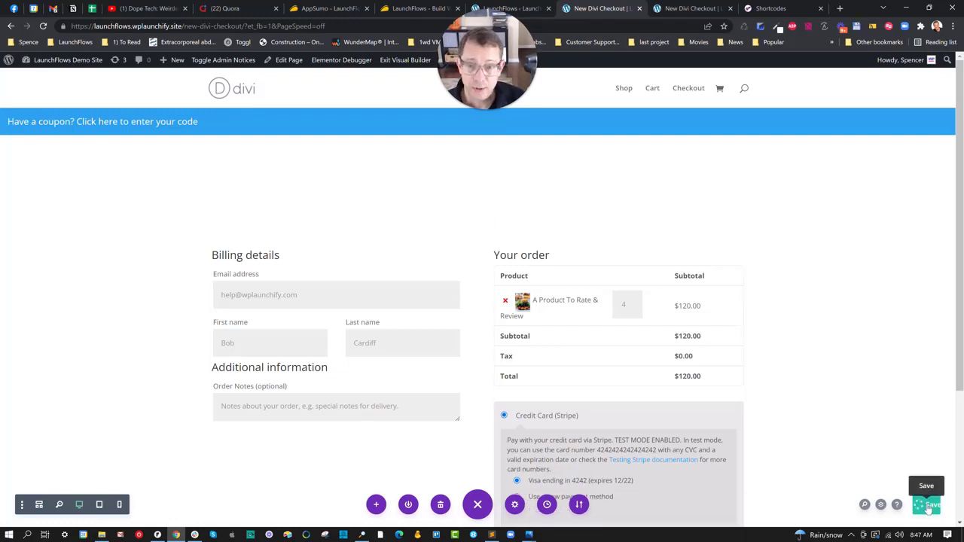
# - Save the Divi page and reload the checkout preview to check where the order review section sits
pyautogui.click(927, 505)
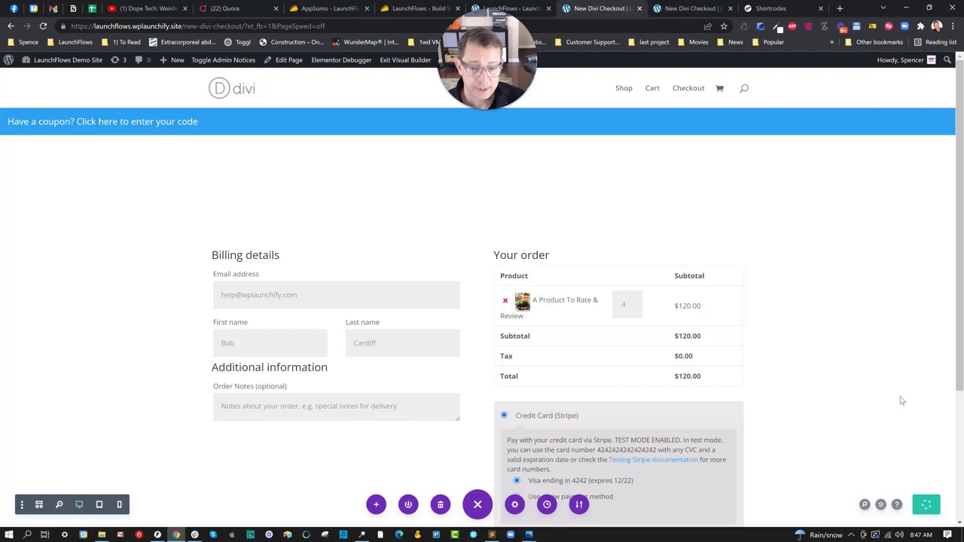
pyautogui.scroll(-2, 916, 461)
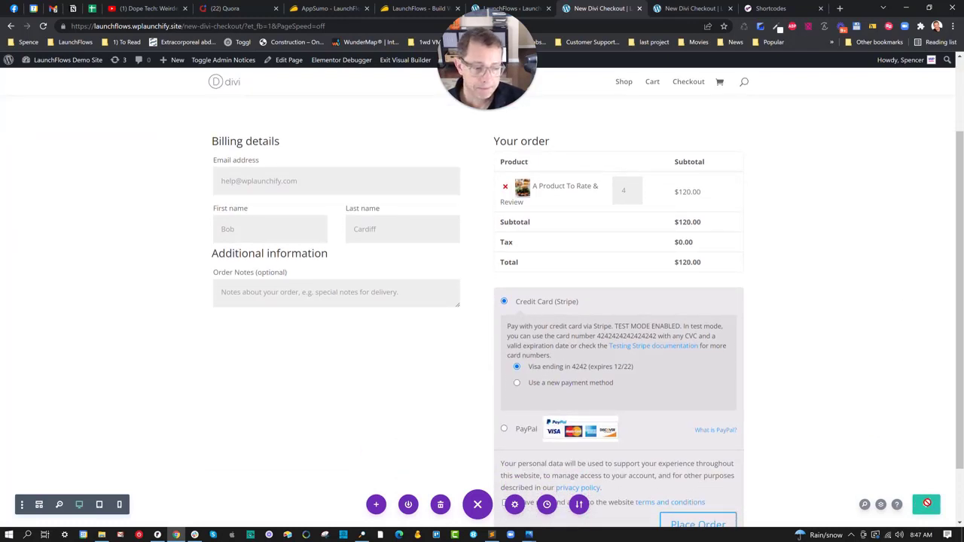
pyautogui.click(676, 12)
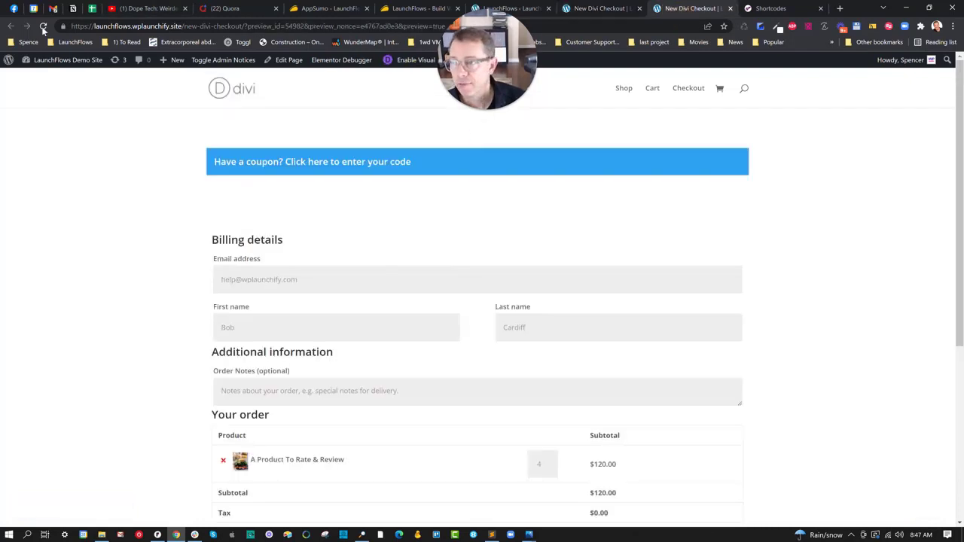
pyautogui.click(43, 27)
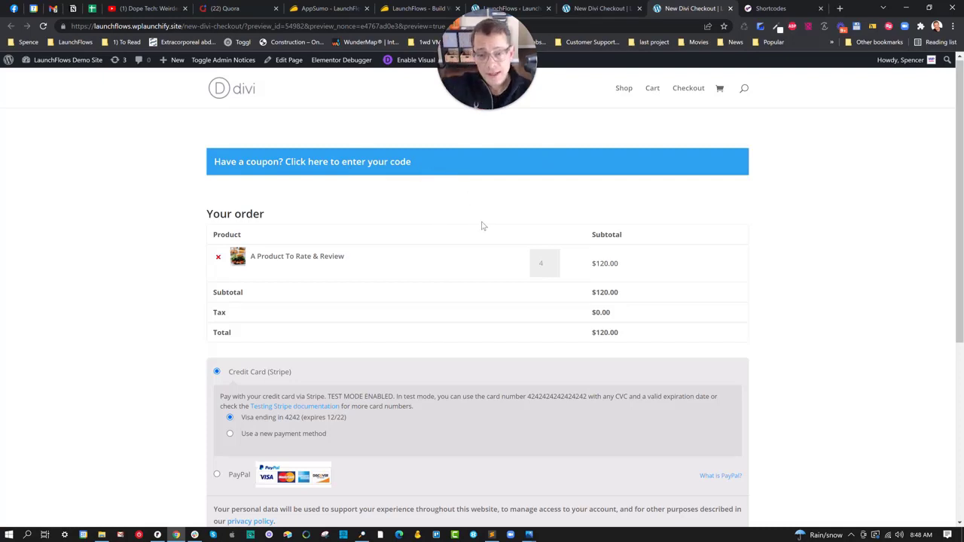
pyautogui.scroll(-2, 482, 254)
pyautogui.scroll(1, 517, 276)
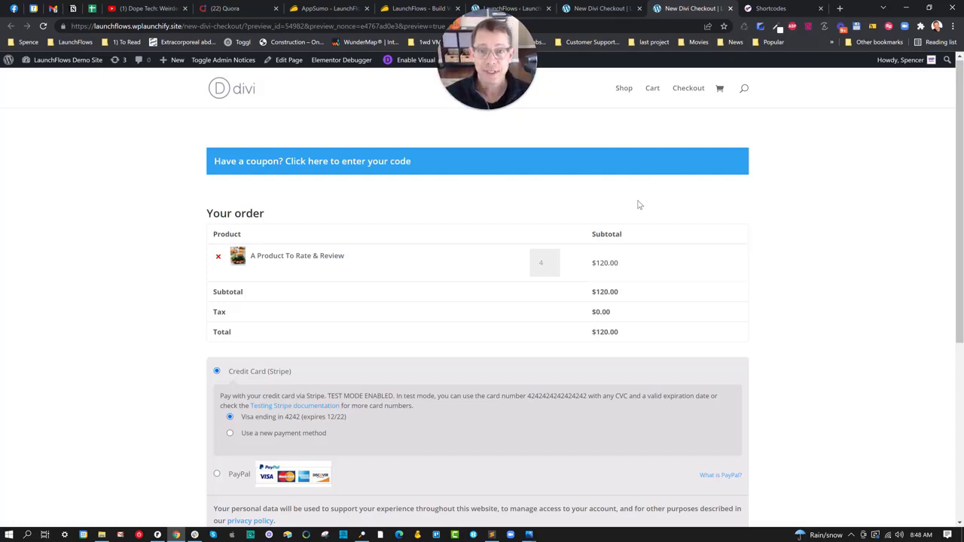
# - Open the New Divi Checkout page for editing in WordPress and return it from Divi to the default block editor
pyautogui.click(602, 8)
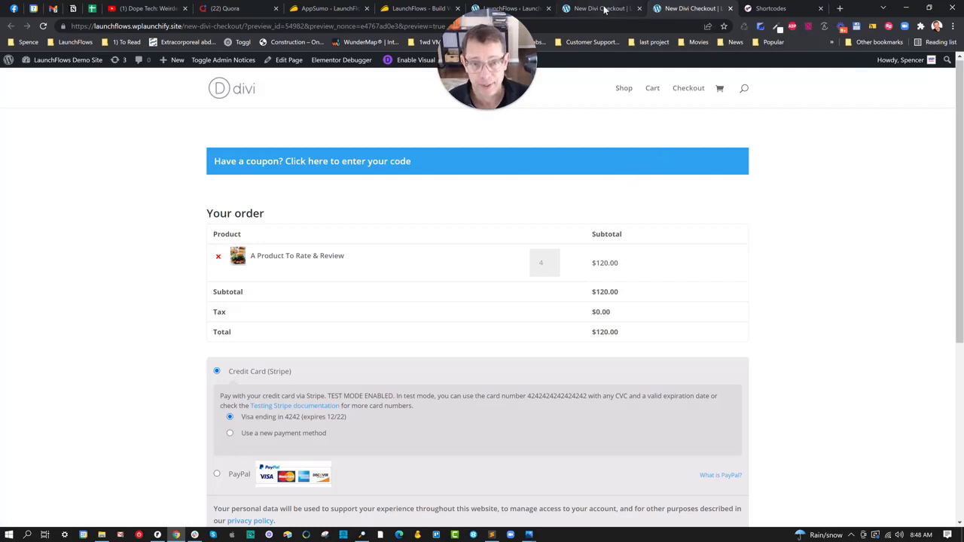
pyautogui.click(692, 8)
pyautogui.click(277, 61)
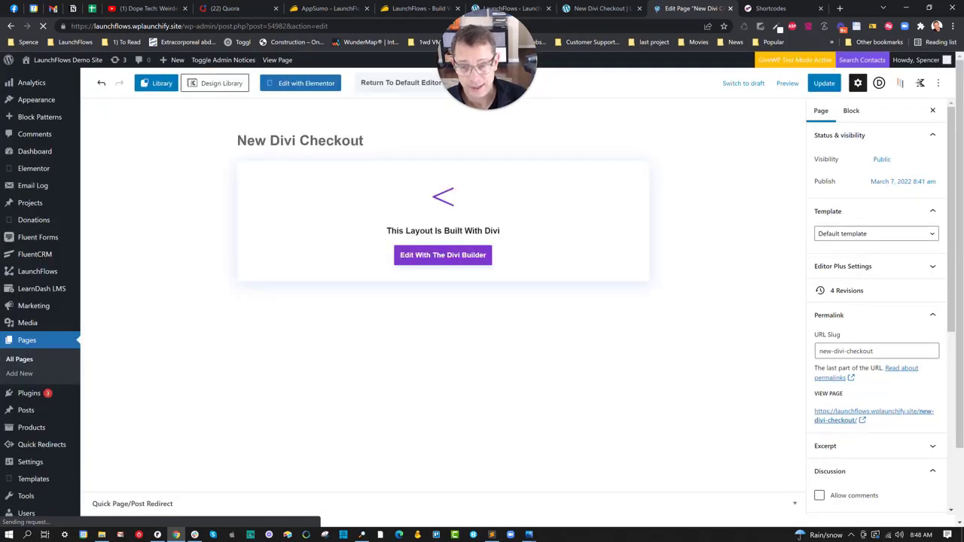
pyautogui.click(389, 90)
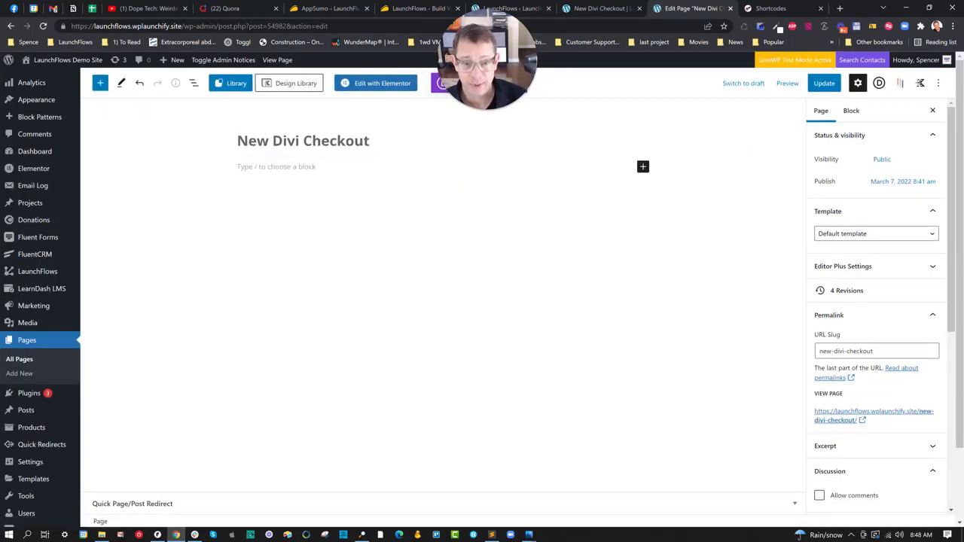
# - Open patterns.launchflows.com in a new browser tab and browse the patterns in the Checkout category
pyautogui.click(840, 9)
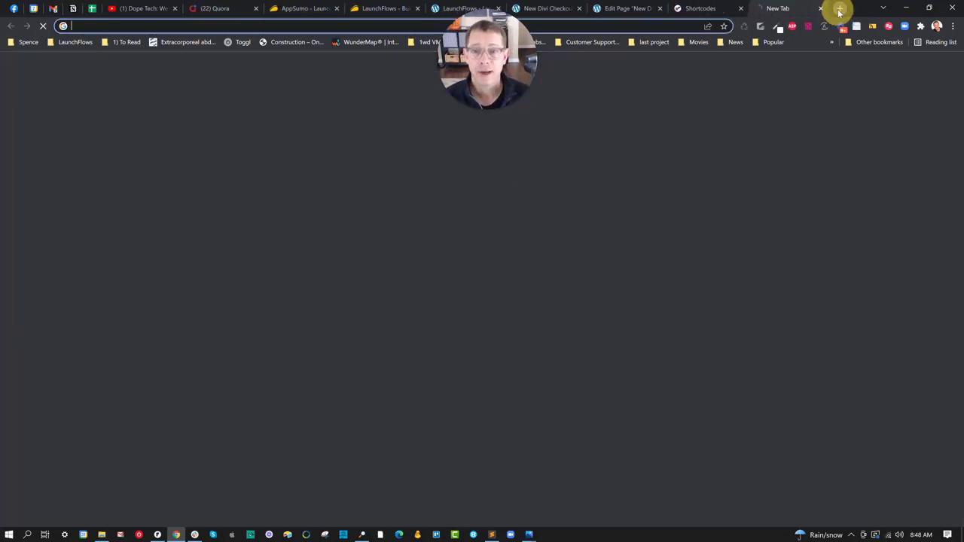
pyautogui.write('patterns.launchflows.com')
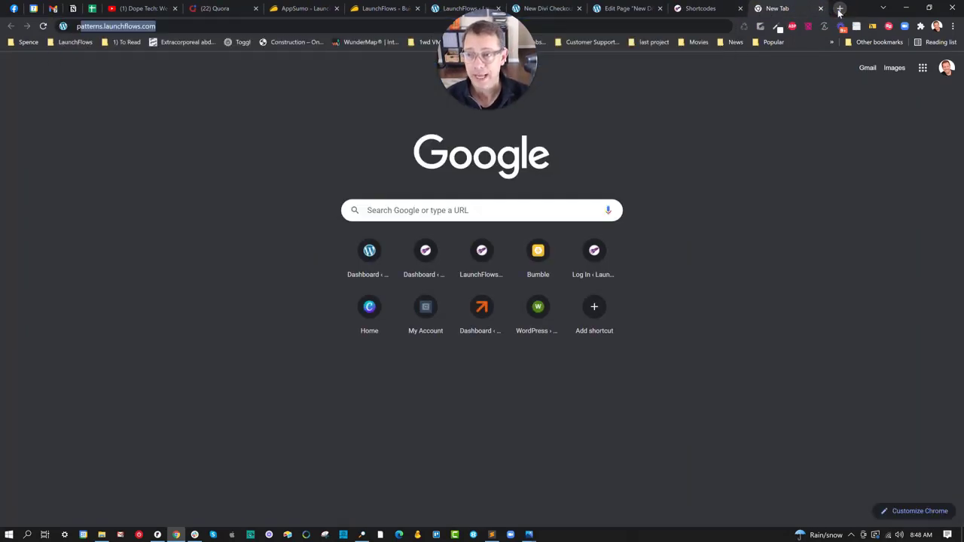
pyautogui.press('Return')
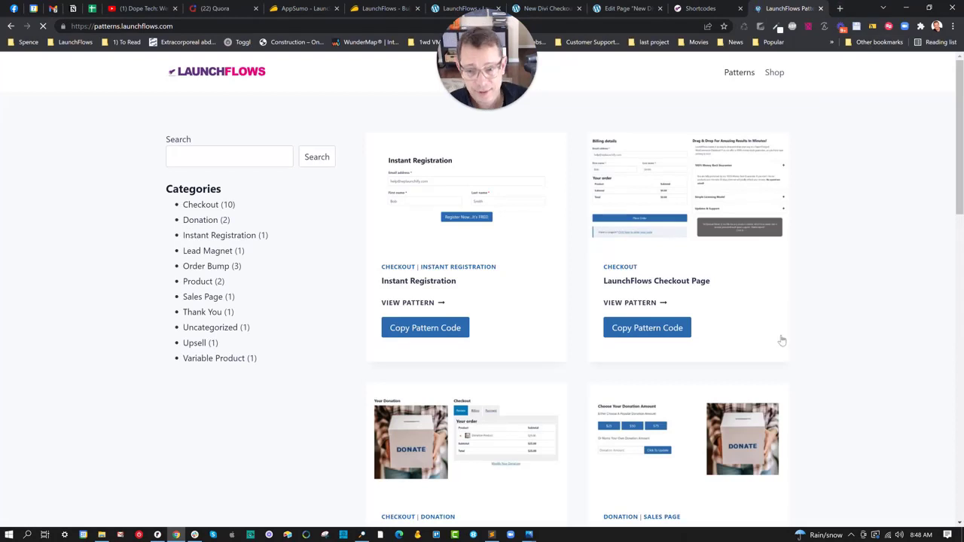
pyautogui.click(202, 205)
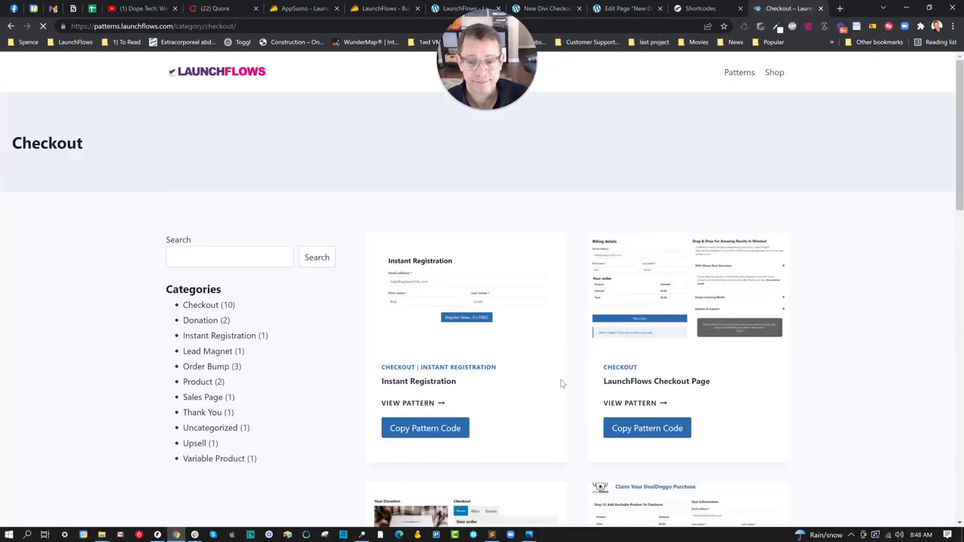
pyautogui.scroll(-6, 561, 384)
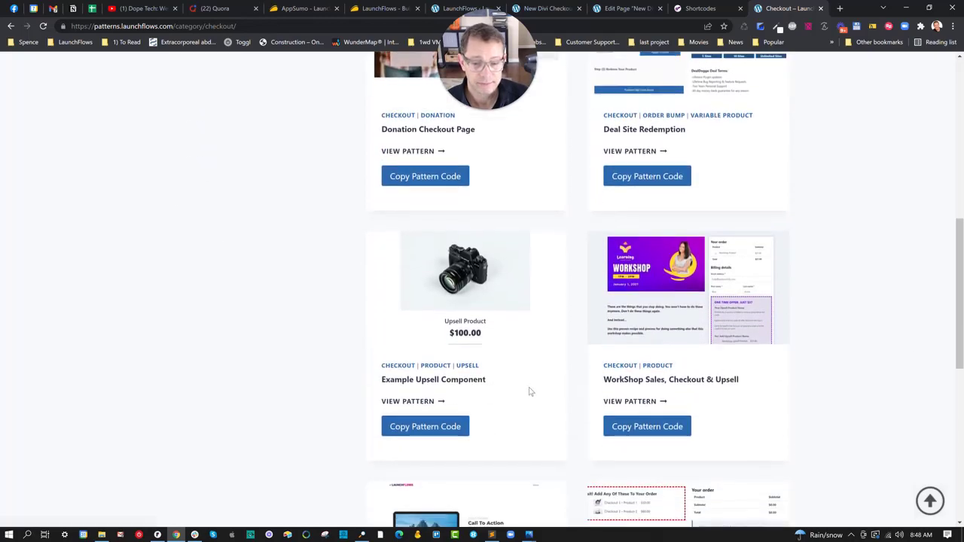
pyautogui.scroll(3, 547, 376)
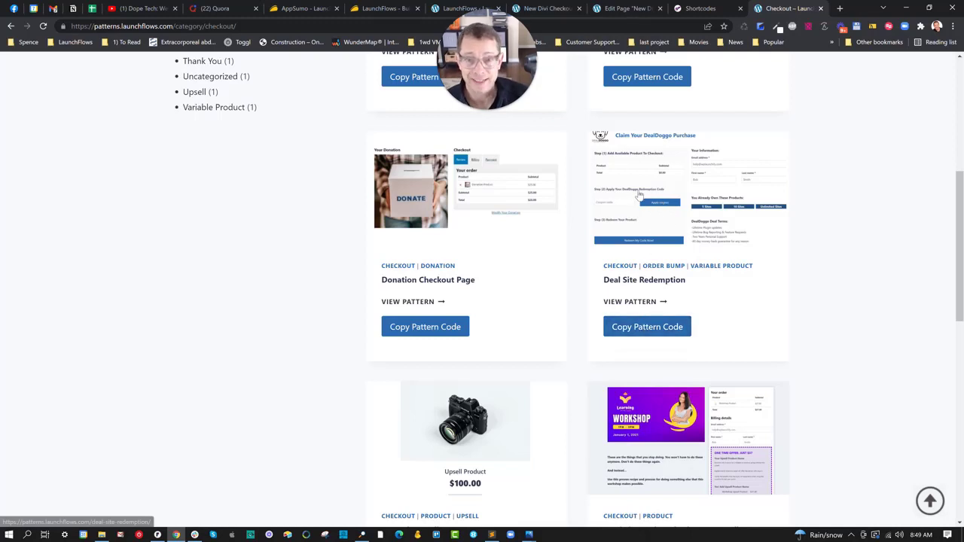
# - Copy the Deal Site Redemption pattern code and paste it into the empty body of the New Divi Checkout page
pyautogui.click(647, 328)
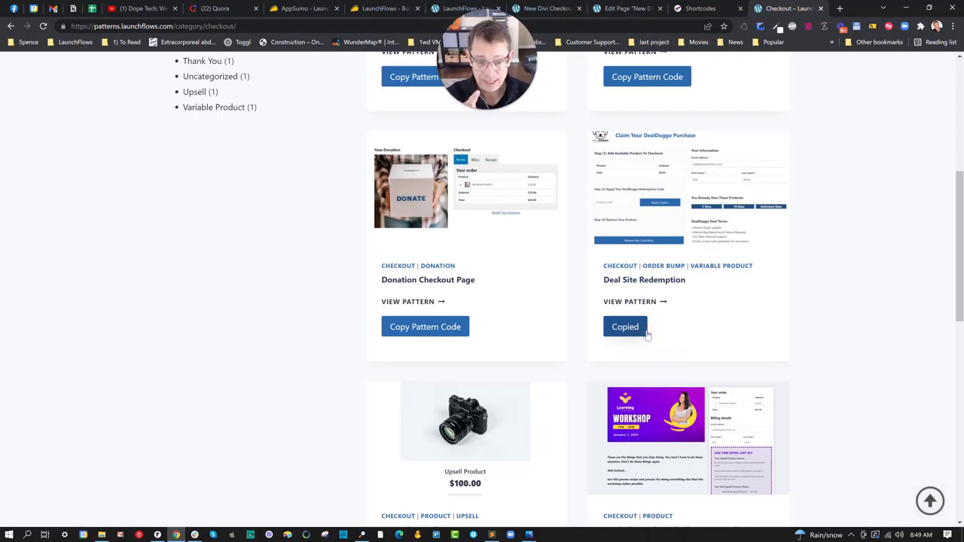
pyautogui.click(633, 8)
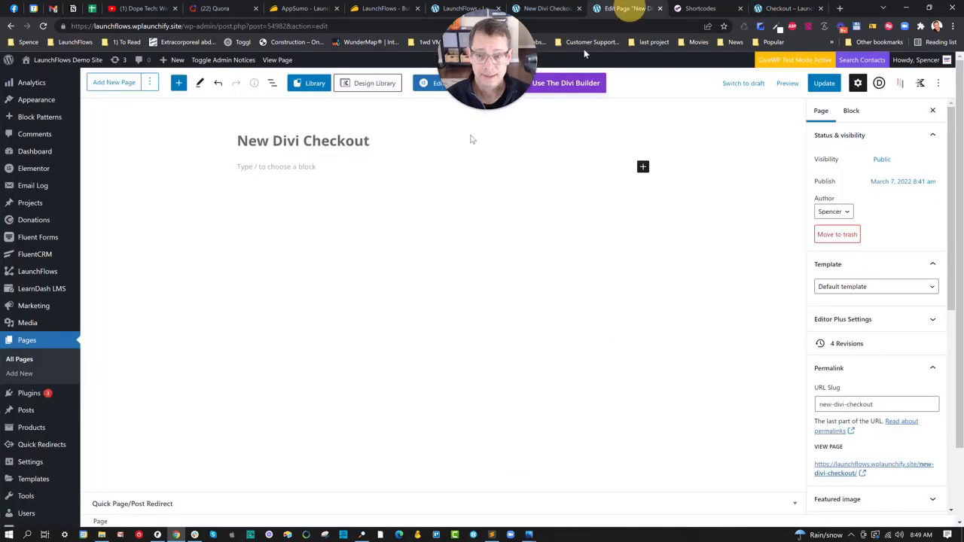
pyautogui.rightClick(275, 166)
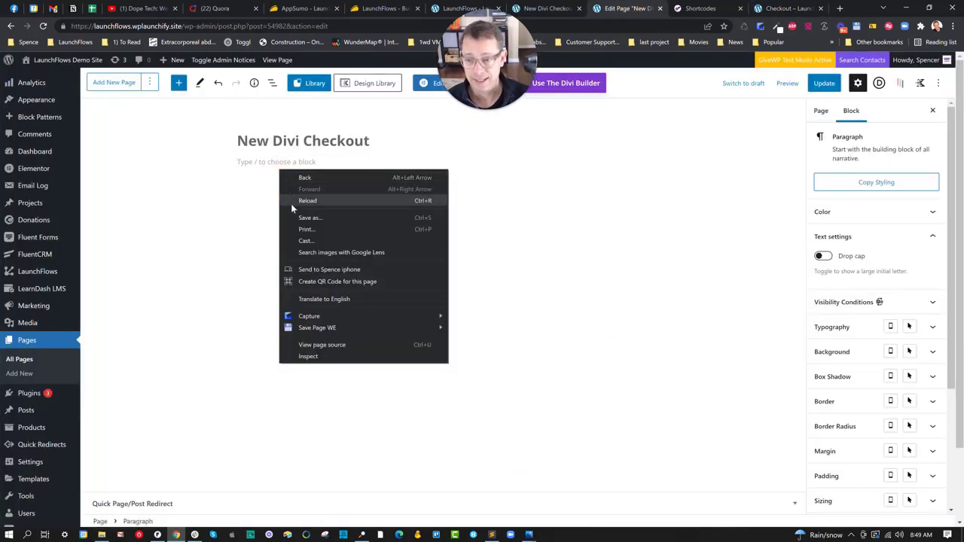
pyautogui.click(250, 162)
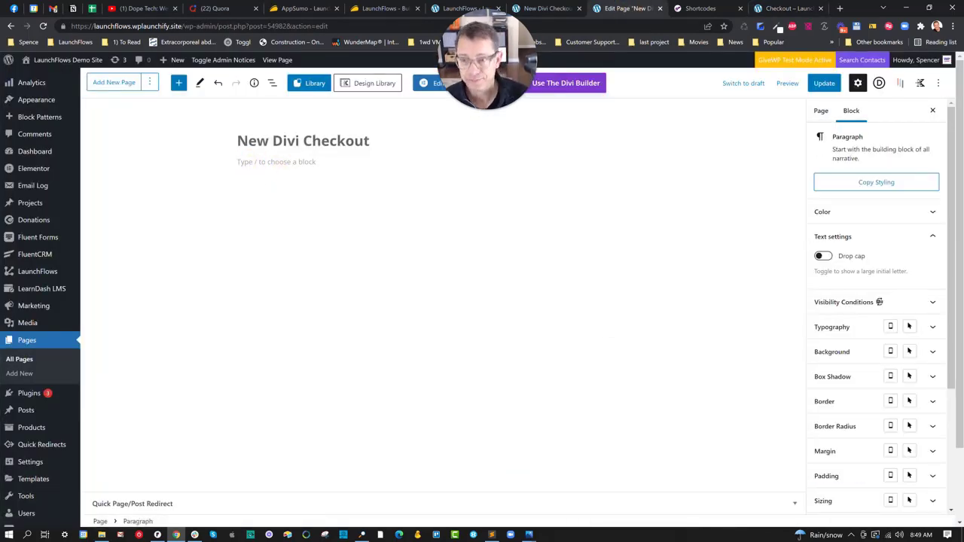
pyautogui.hotkey('ctrl', 'v')
pyautogui.scroll(4, 527, 226)
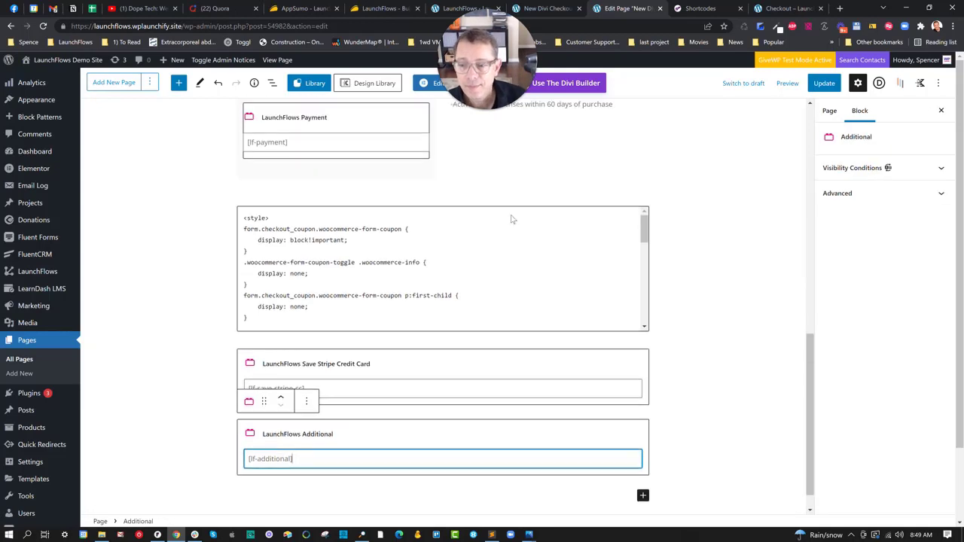
pyautogui.scroll(3, 562, 231)
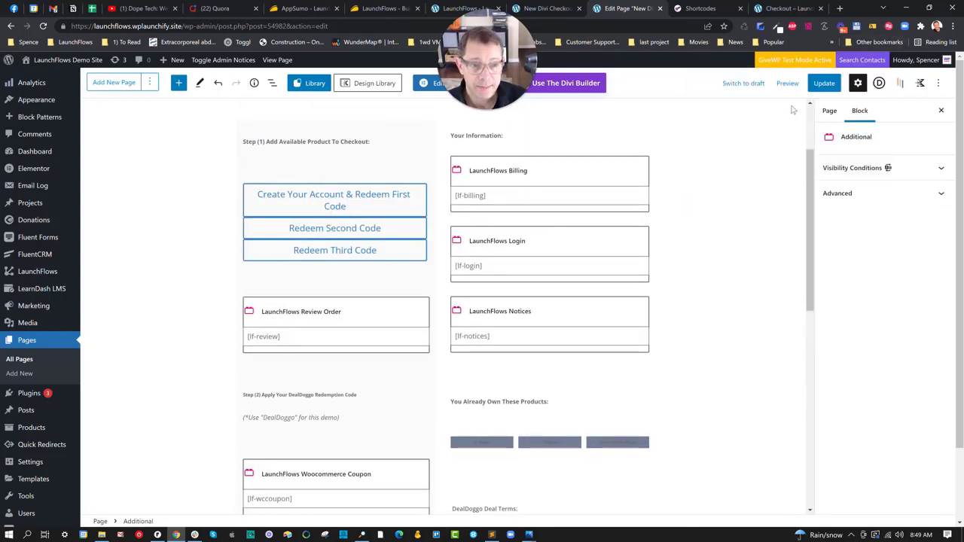
# - Update the New Divi Checkout page and preview it in a new tab to review the whole checkout layout
pyautogui.click(823, 85)
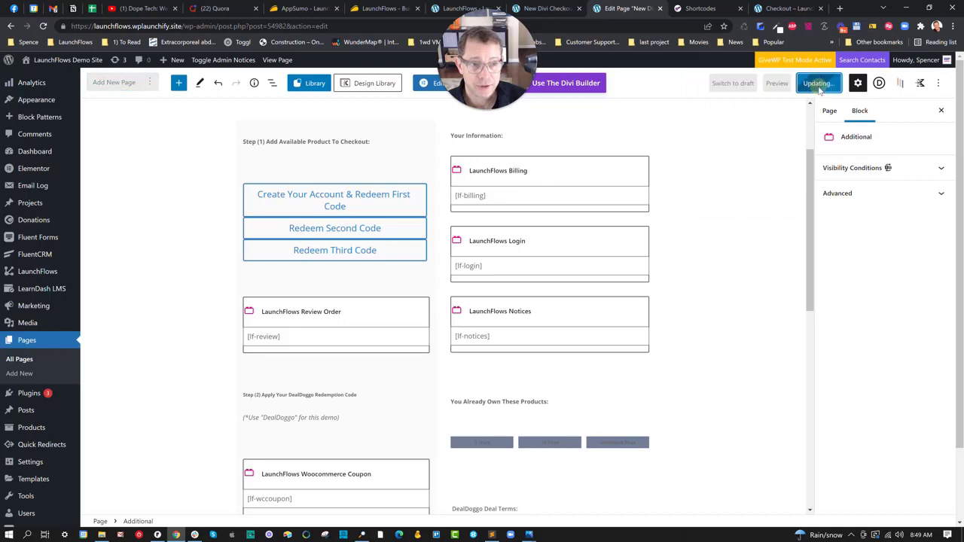
pyautogui.click(775, 86)
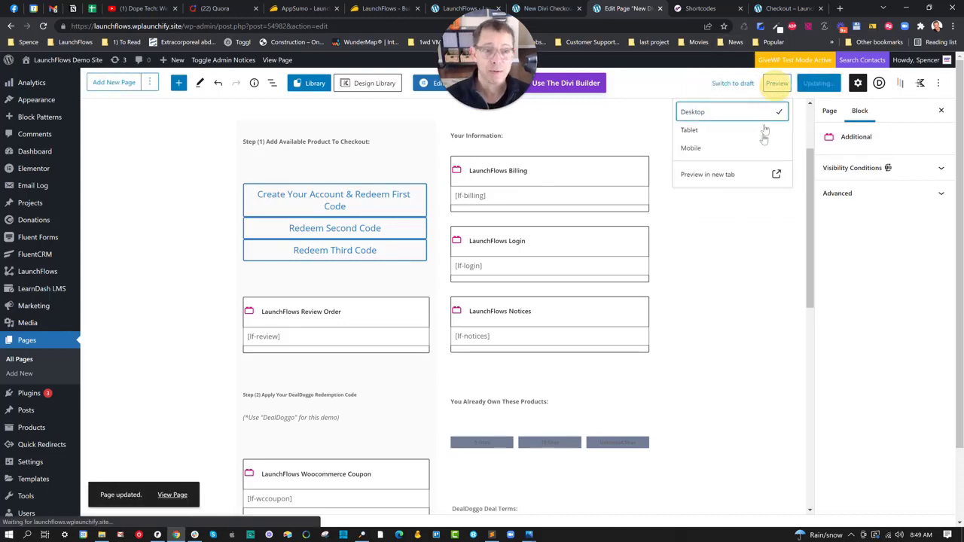
pyautogui.click(708, 174)
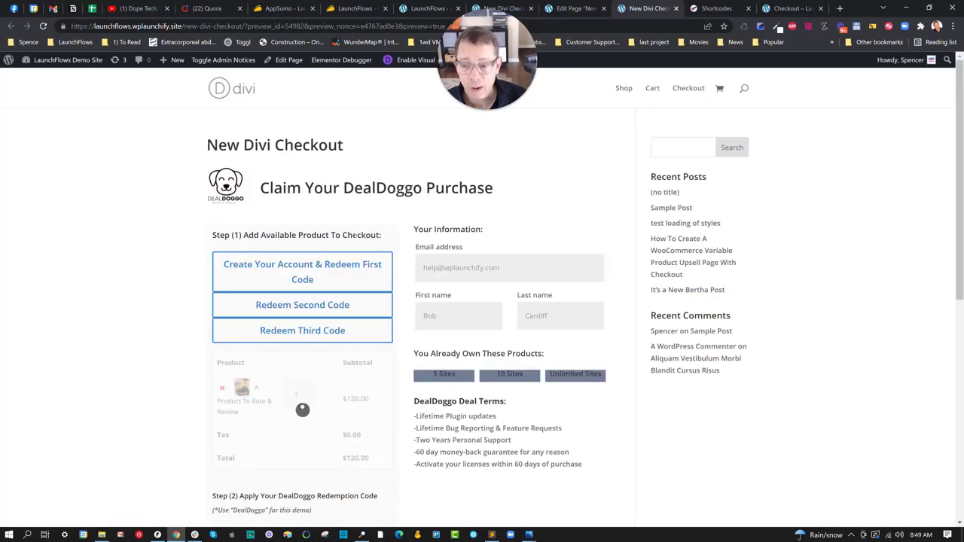
pyautogui.scroll(-2, 354, 235)
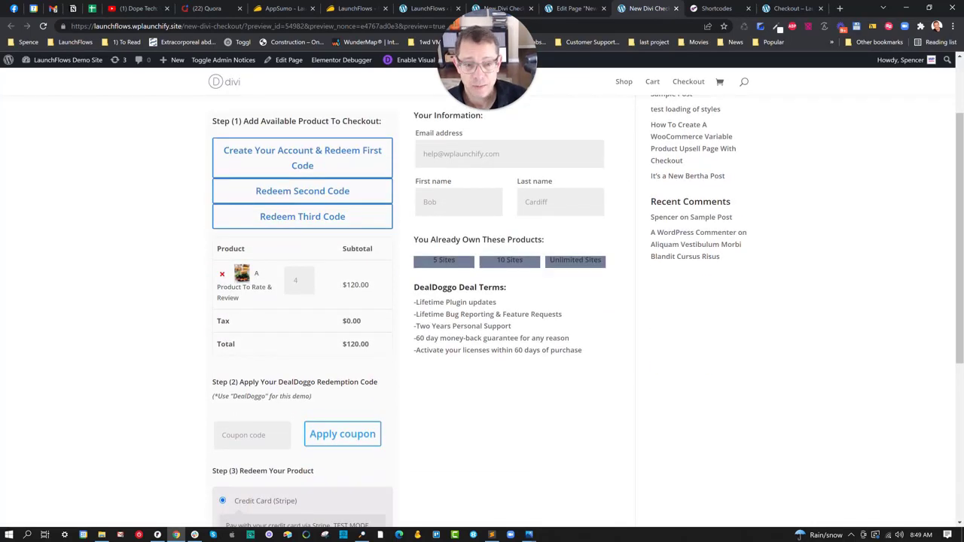
pyautogui.scroll(2, 535, 309)
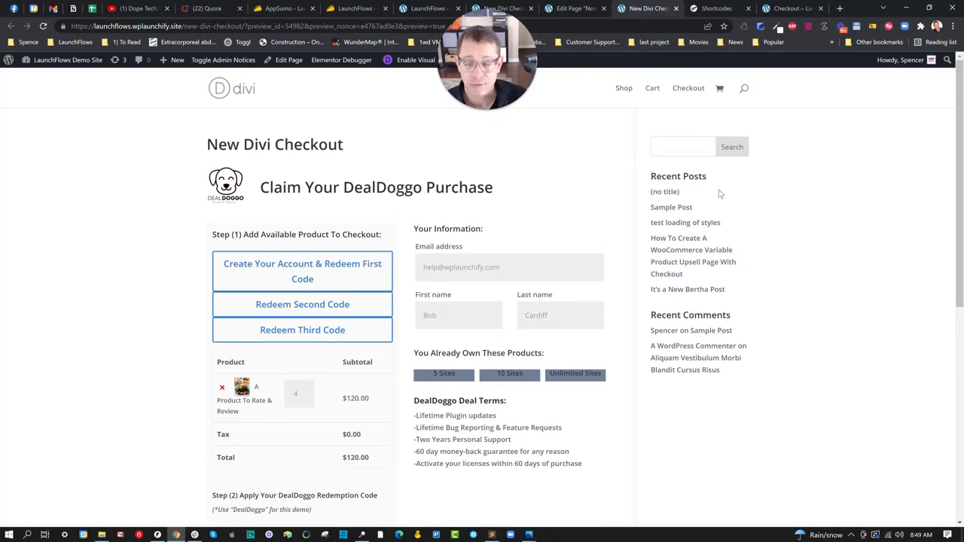
pyautogui.scroll(-3, 573, 226)
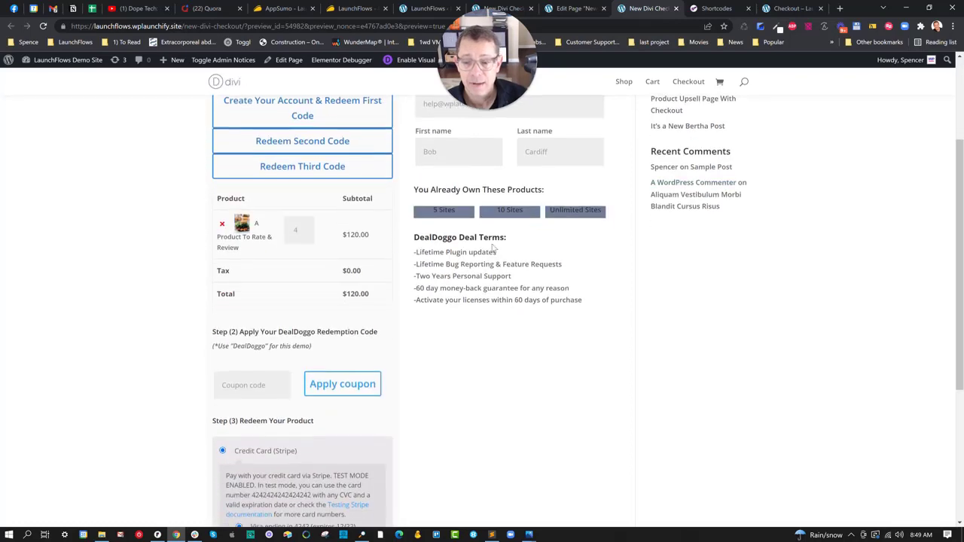
pyautogui.scroll(-1, 432, 246)
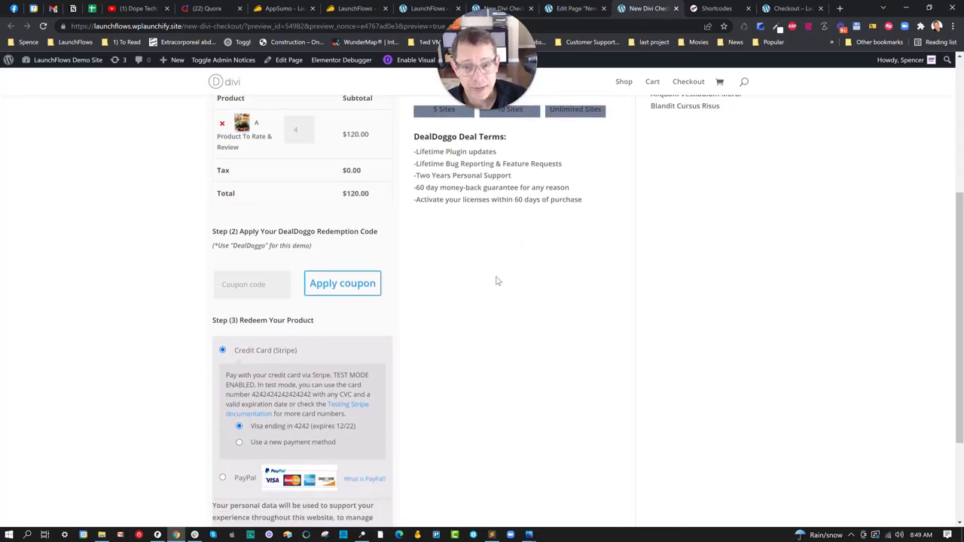
pyautogui.scroll(4, 496, 281)
# - Return to the New Divi Checkout page editor and open the block inserter
pyautogui.click(574, 8)
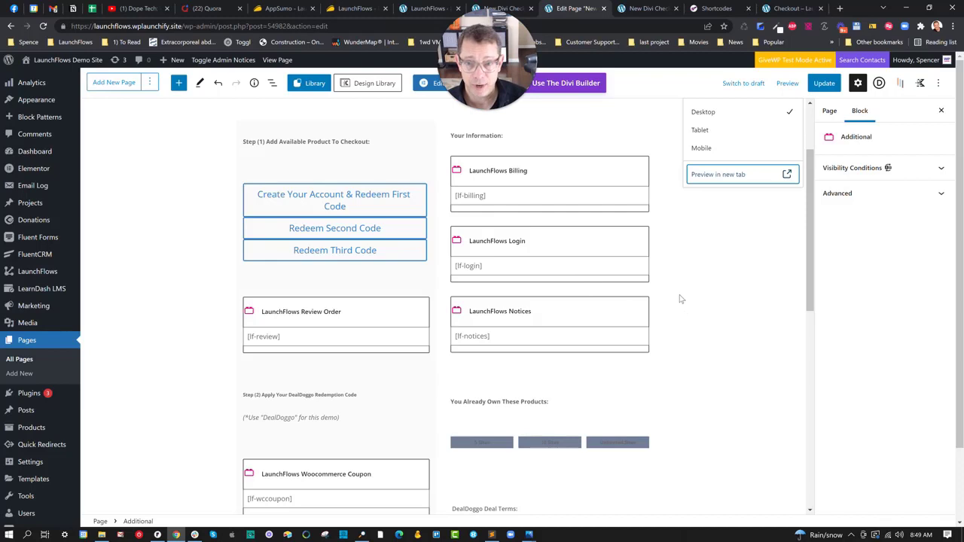
pyautogui.click(179, 87)
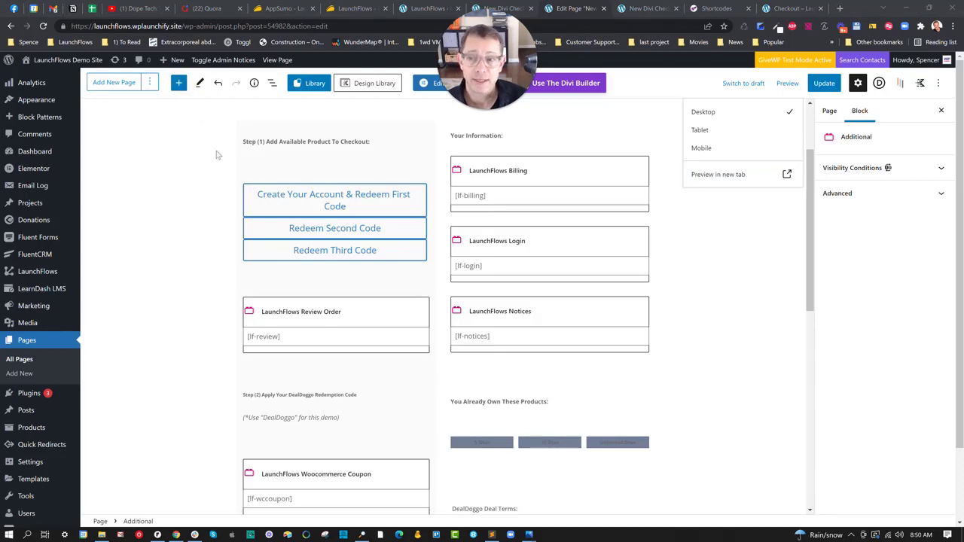
pyautogui.click(258, 169)
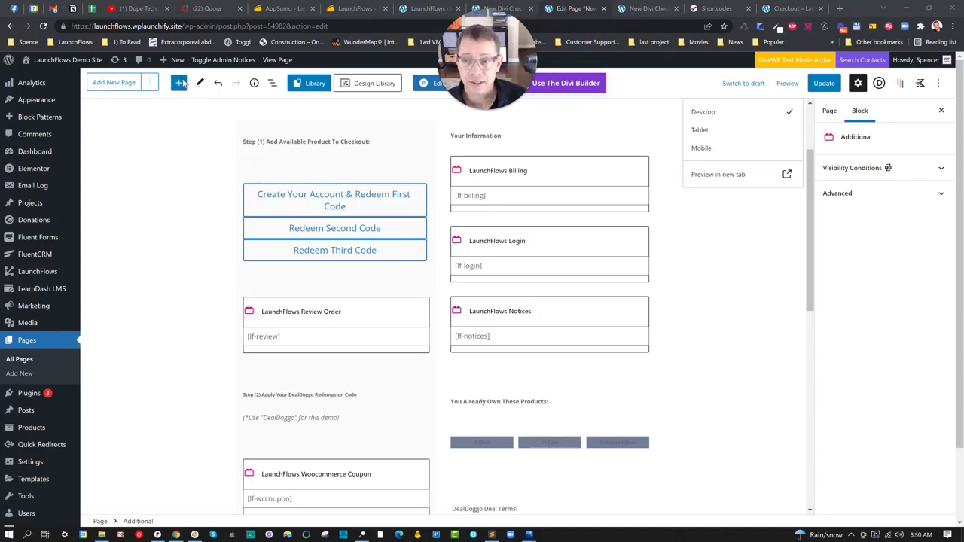